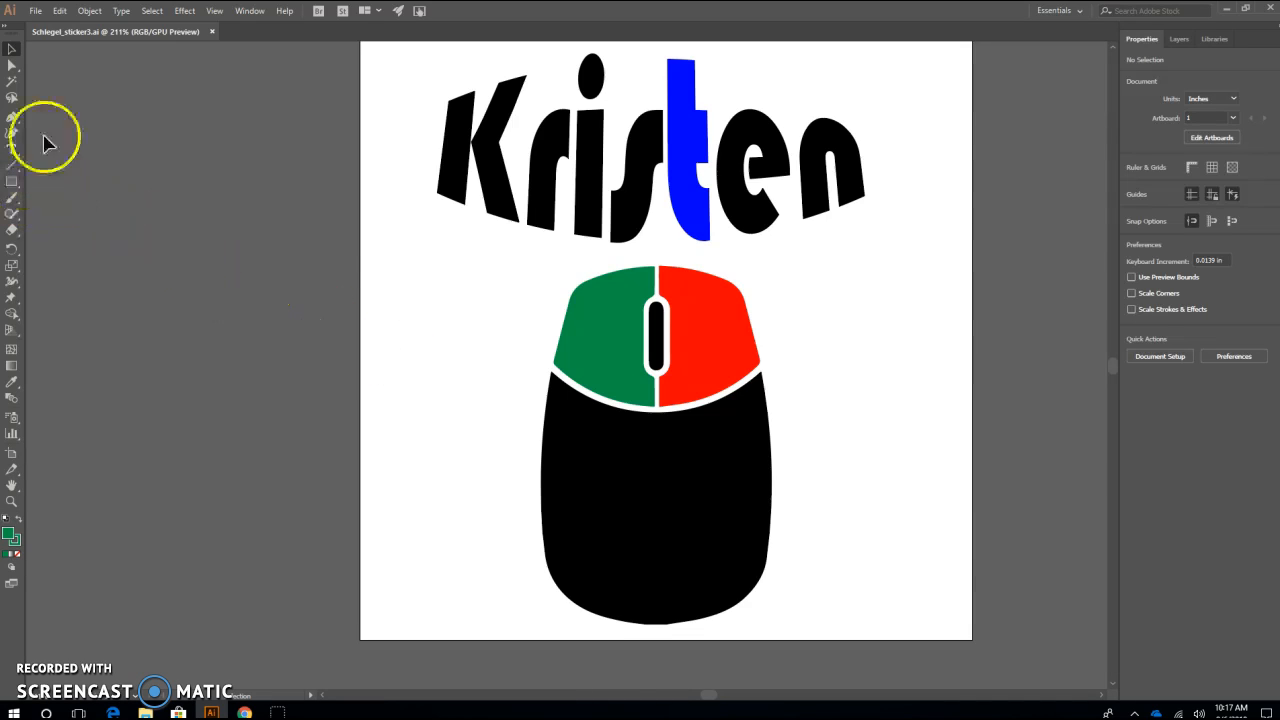
# Draw a five-pointed star about 1.6 in wide beside the red mouse button and shift it clear of the mouse
pyautogui.click(19, 189)
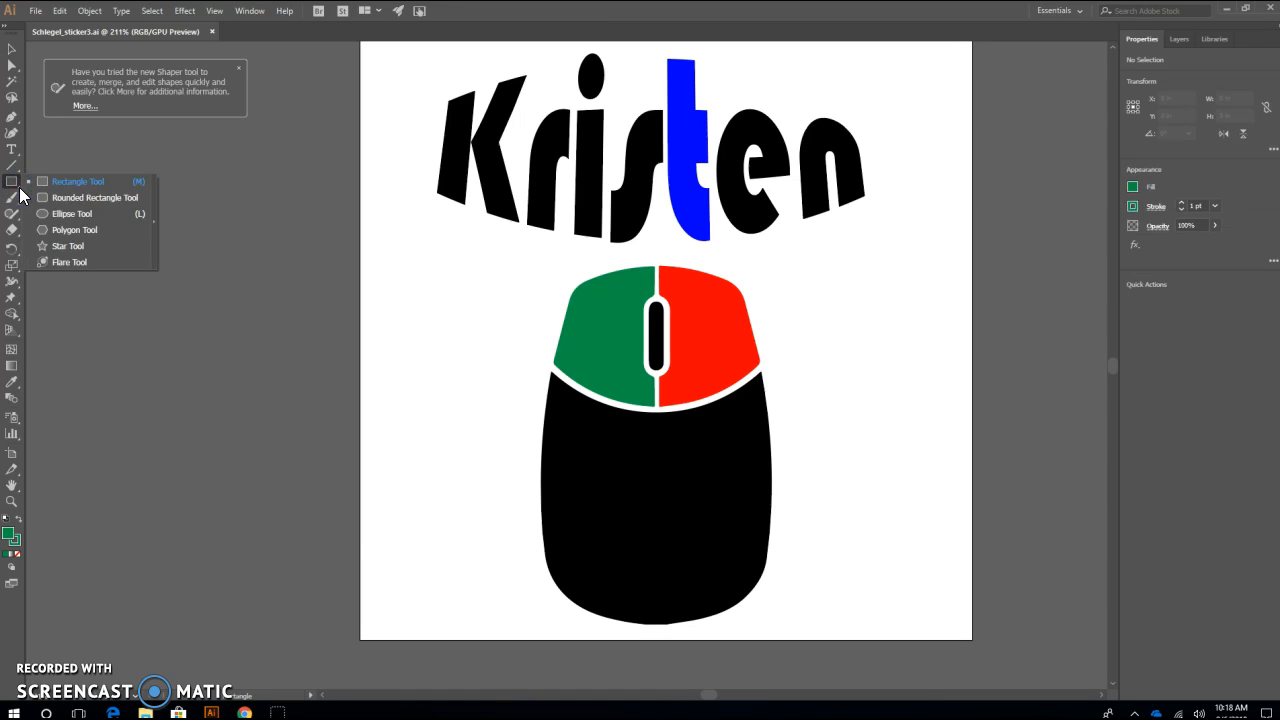
pyautogui.click(58, 186)
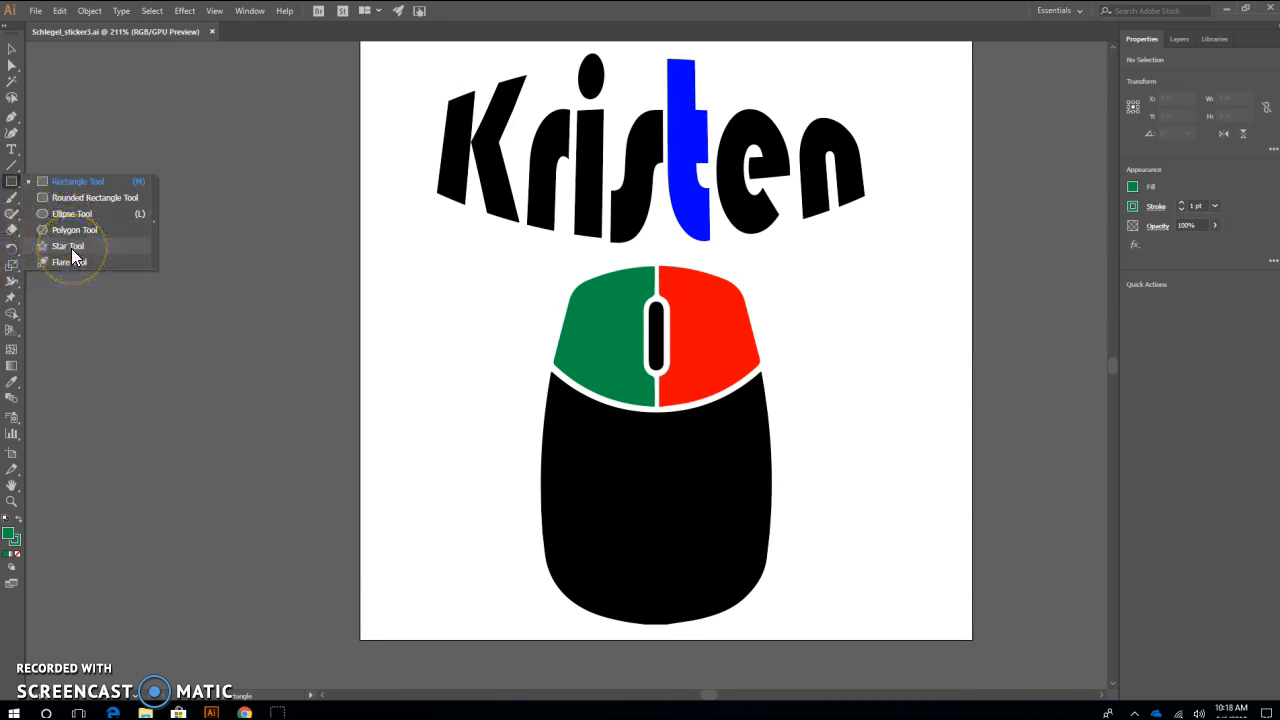
pyautogui.click(71, 248)
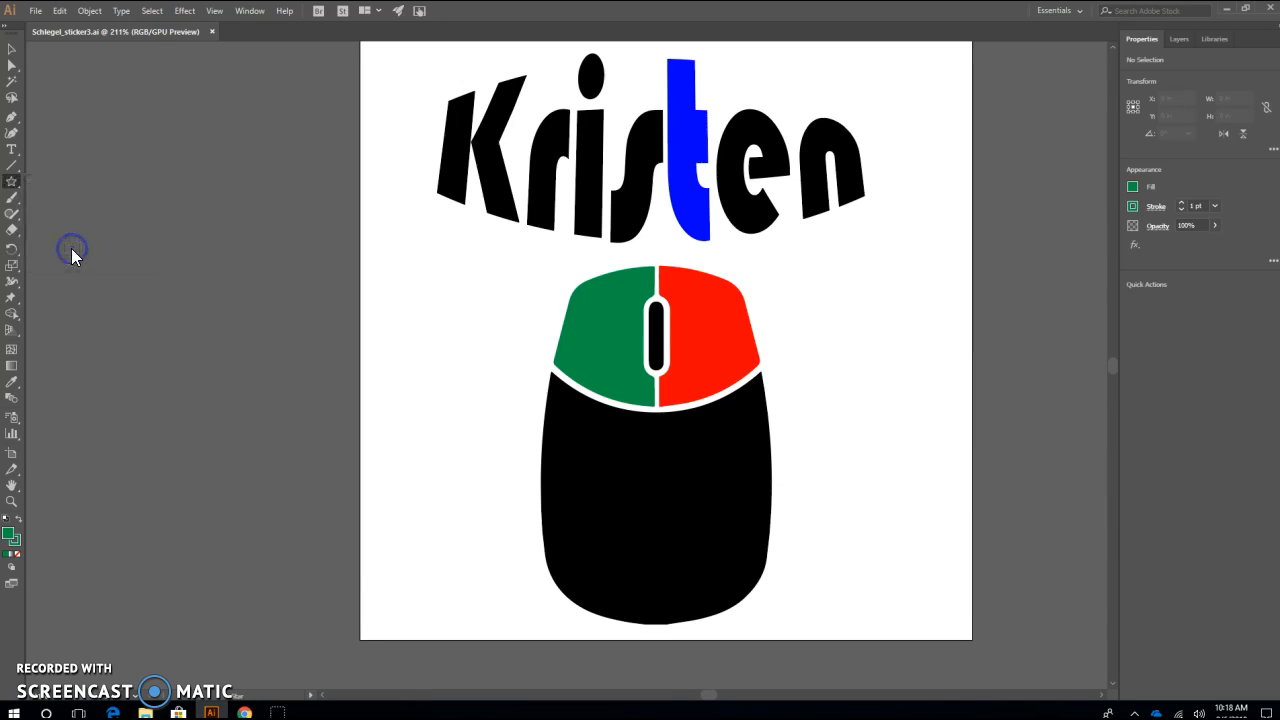
pyautogui.moveTo(820, 314); pyautogui.dragTo(903, 288)
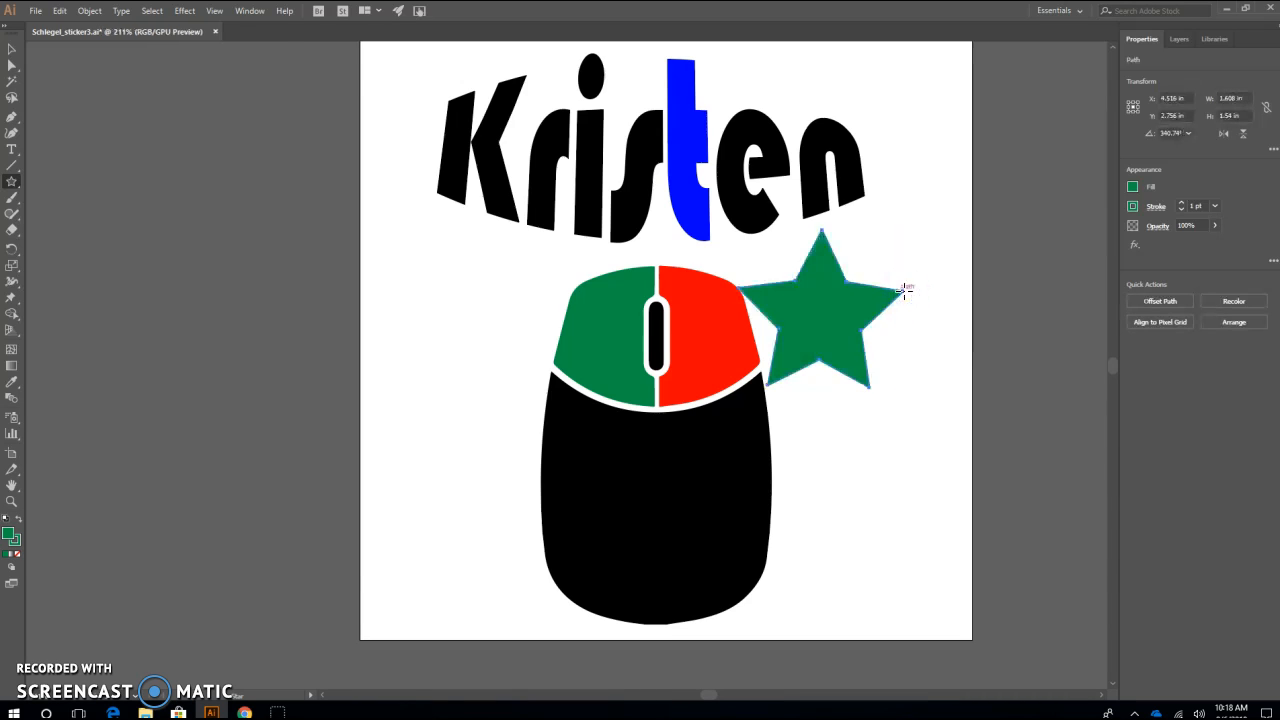
pyautogui.click(11, 48)
pyautogui.moveTo(796, 320); pyautogui.dragTo(824, 330)
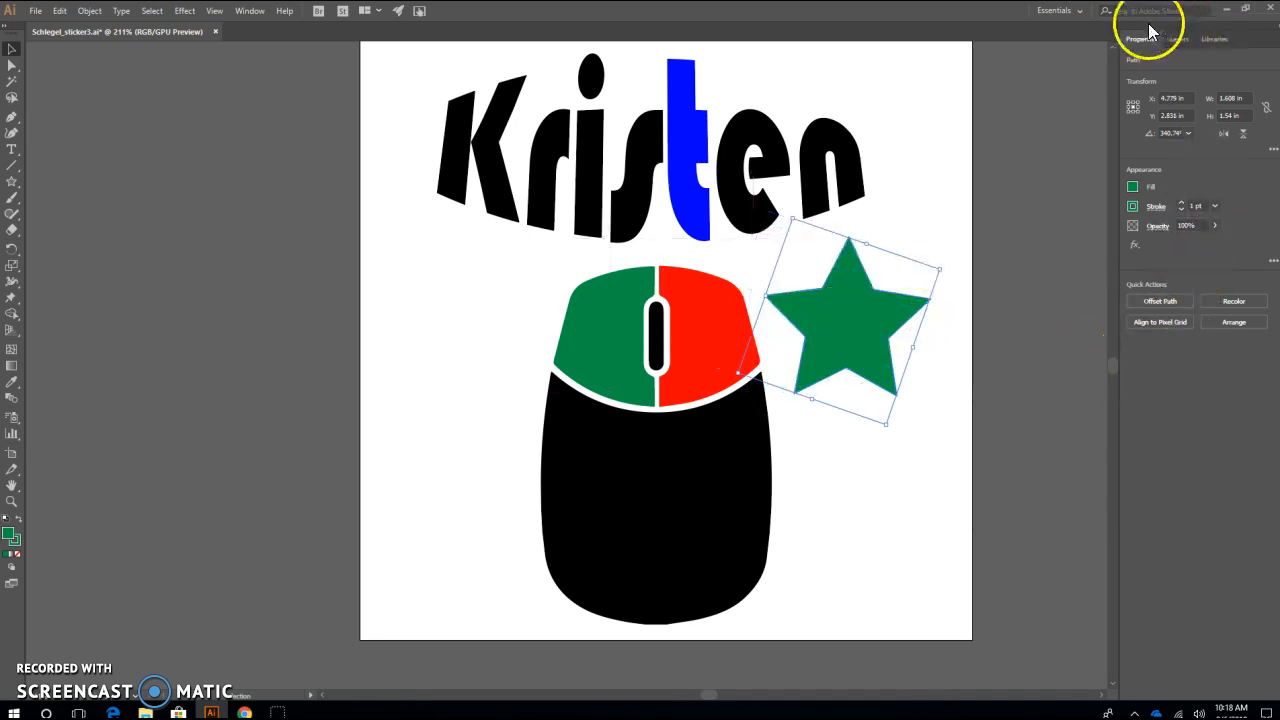
# Set both the fill and the stroke of the star to RGB Yellow
pyautogui.click(1134, 187)
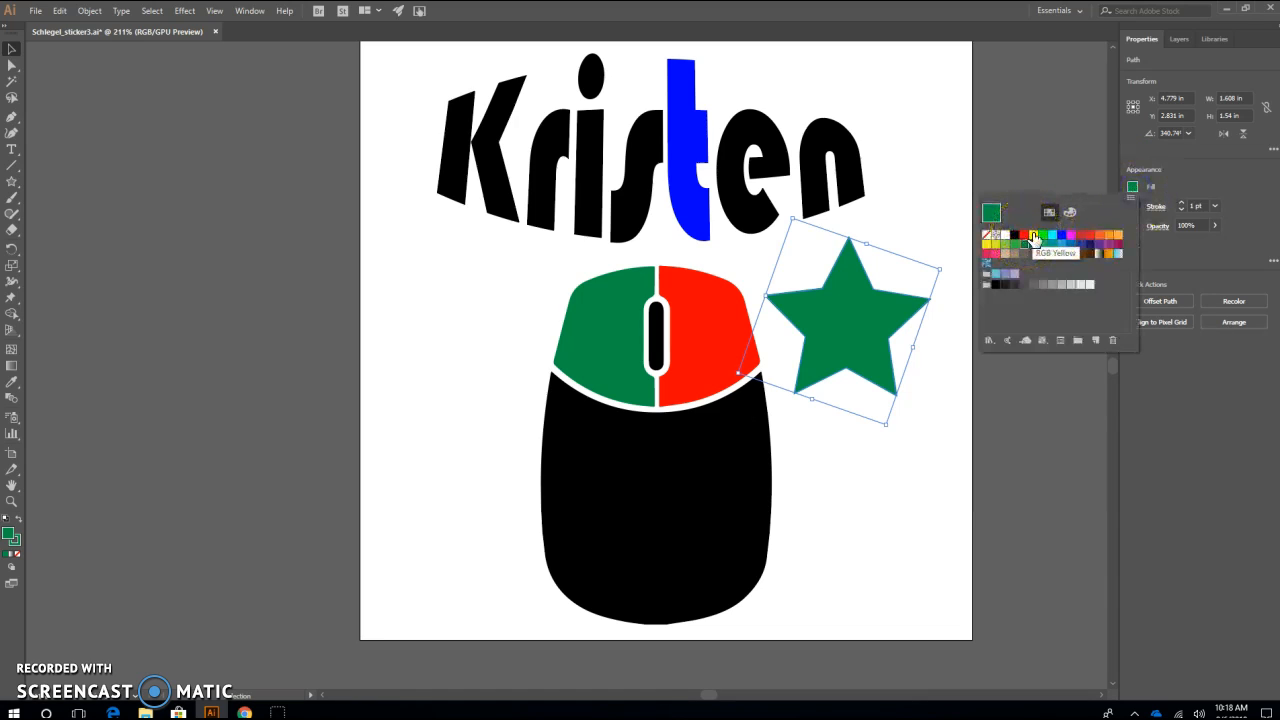
pyautogui.click(1034, 235)
pyautogui.click(1237, 293)
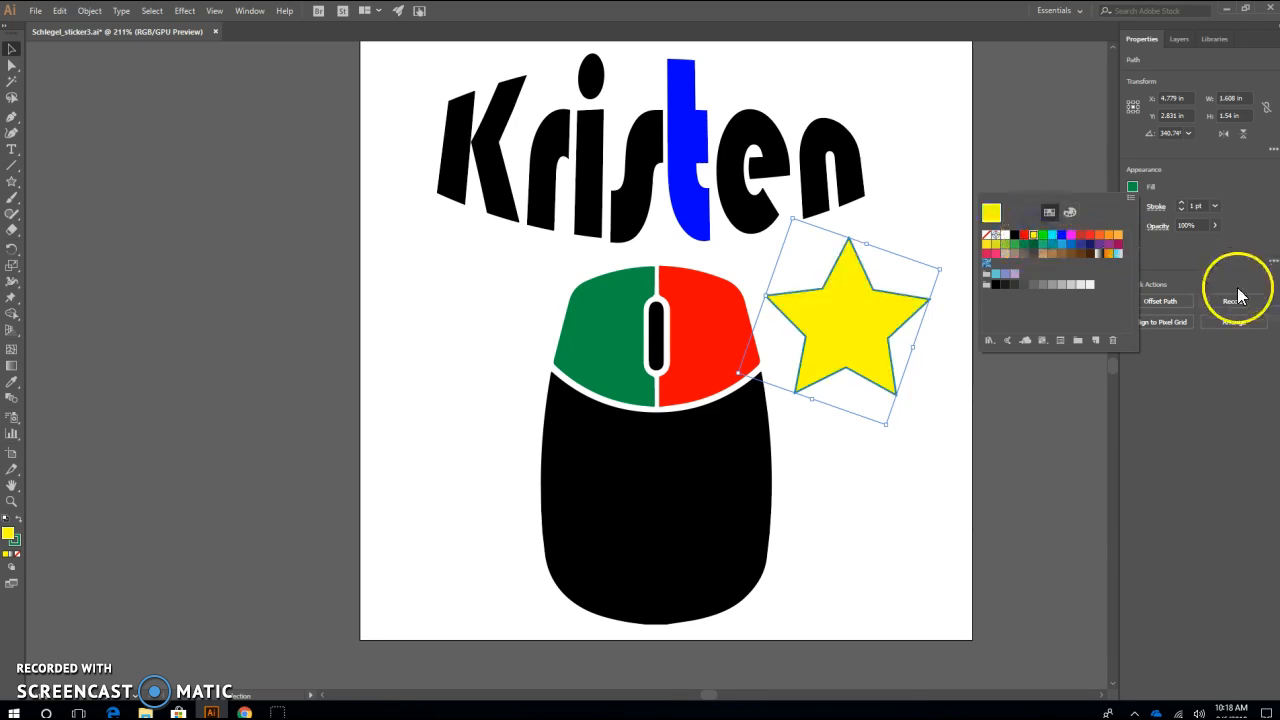
pyautogui.click(1132, 208)
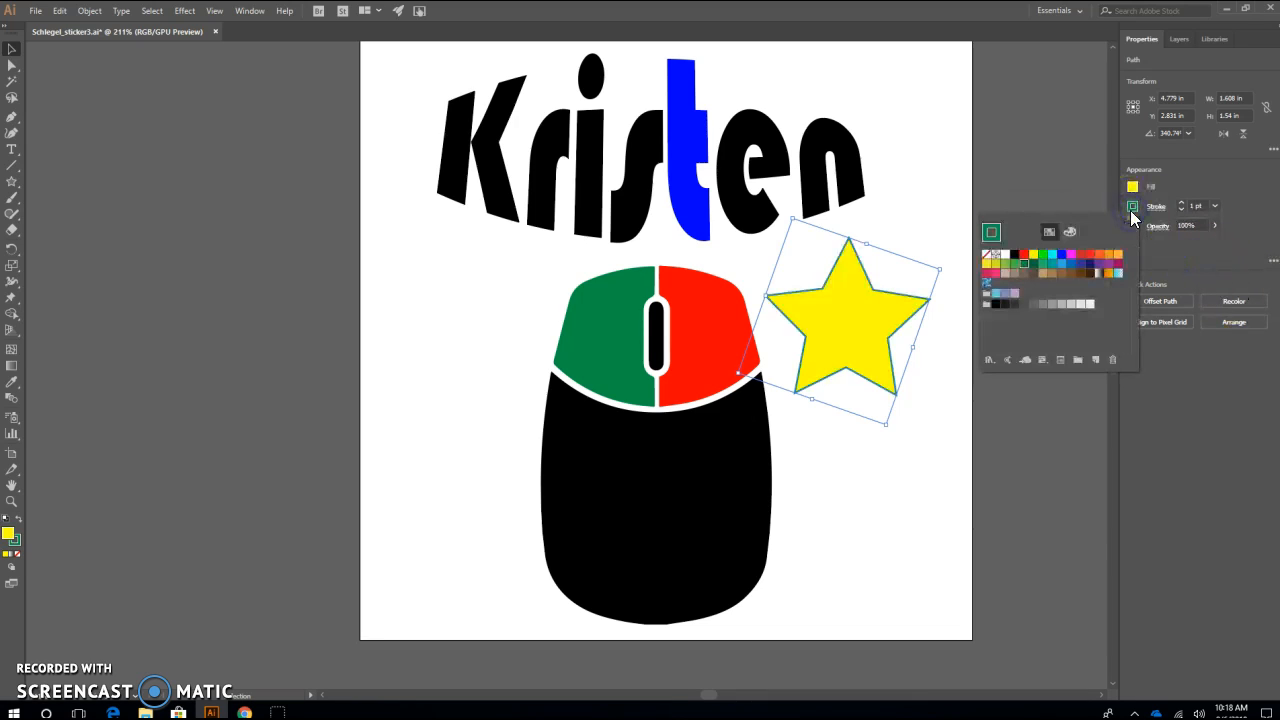
pyautogui.click(1034, 254)
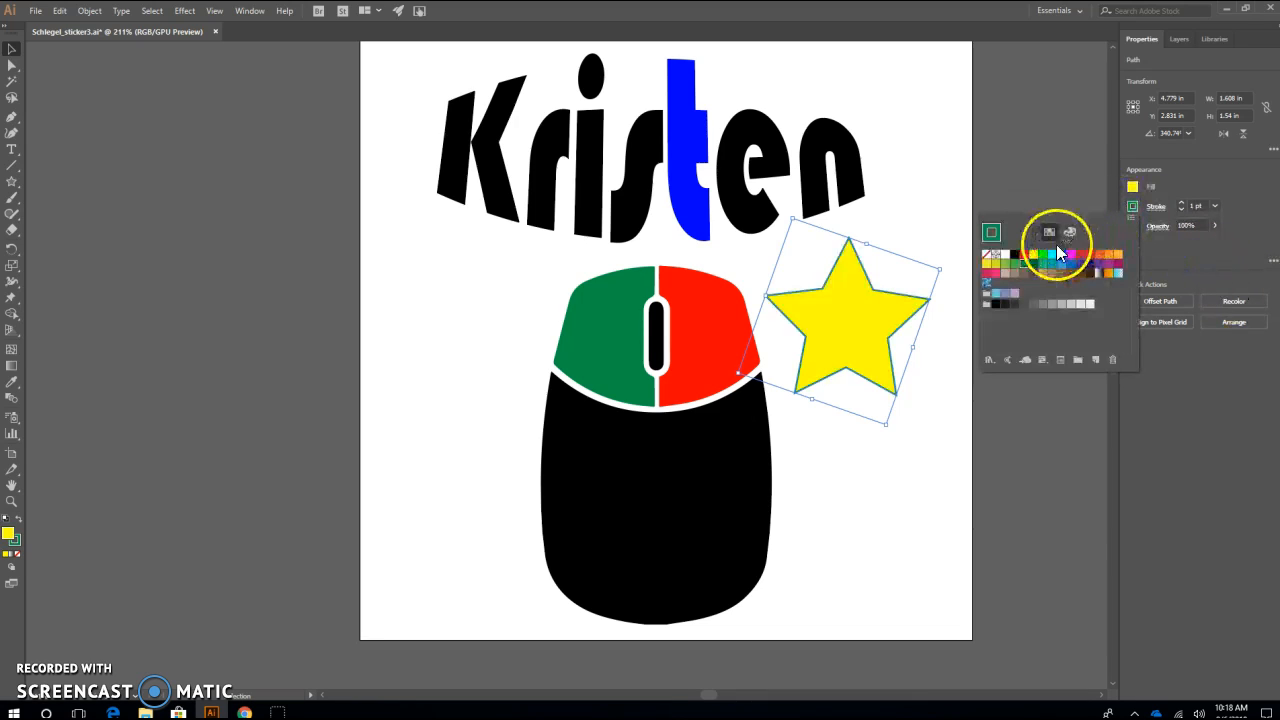
pyautogui.click(1197, 252)
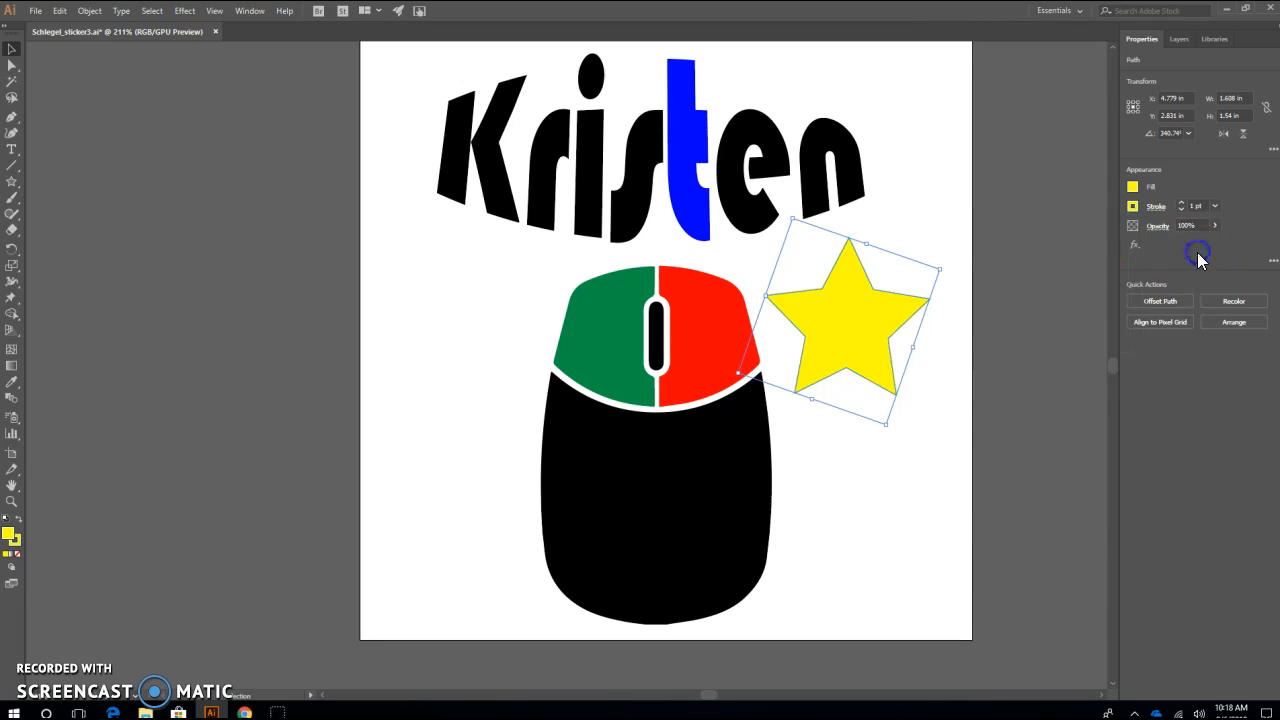
pyautogui.click(922, 474)
# Rotate the yellow star by 90° using the Rotate transform
pyautogui.click(871, 364)
pyautogui.click(89, 10)
pyautogui.moveTo(114, 34)
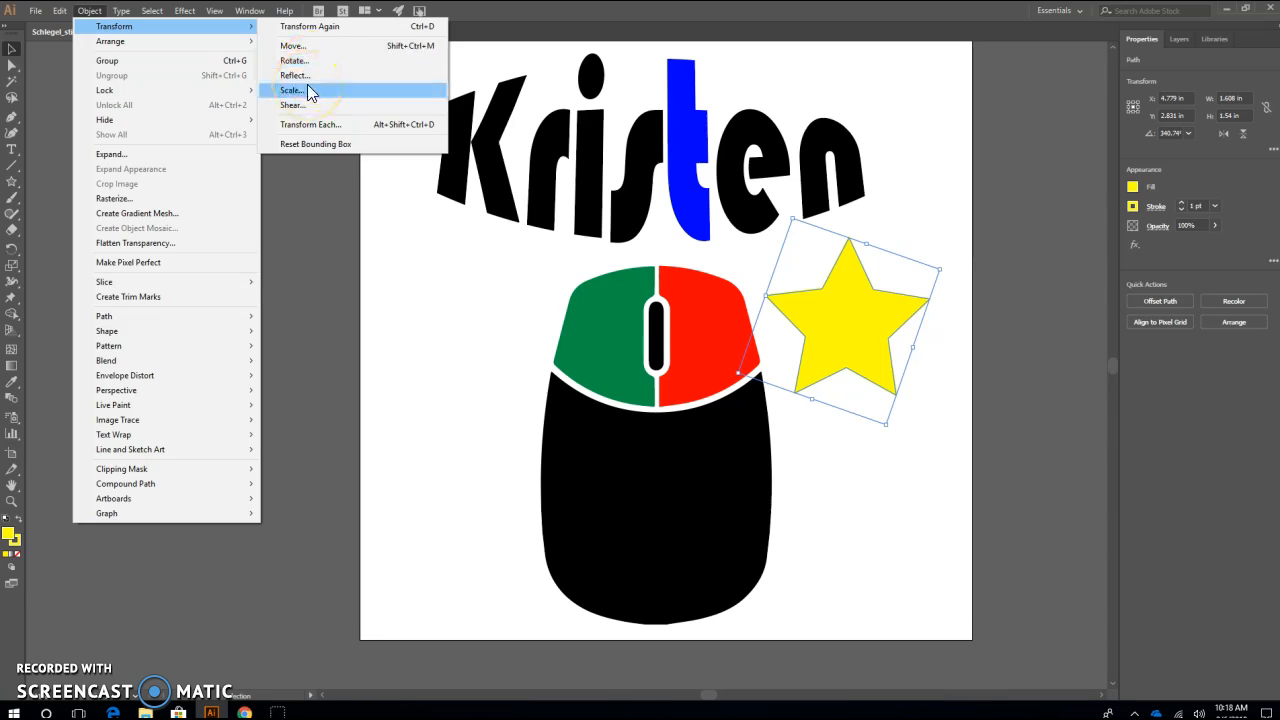
pyautogui.click(295, 60)
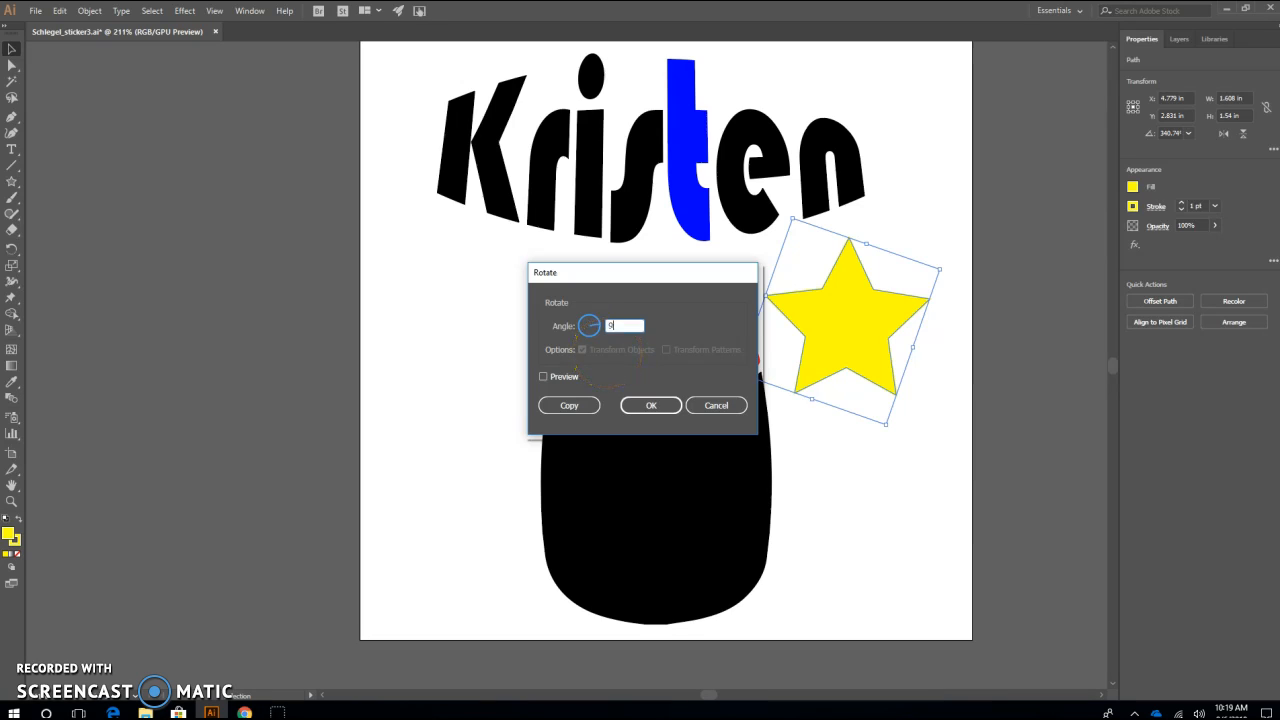
pyautogui.click(649, 405)
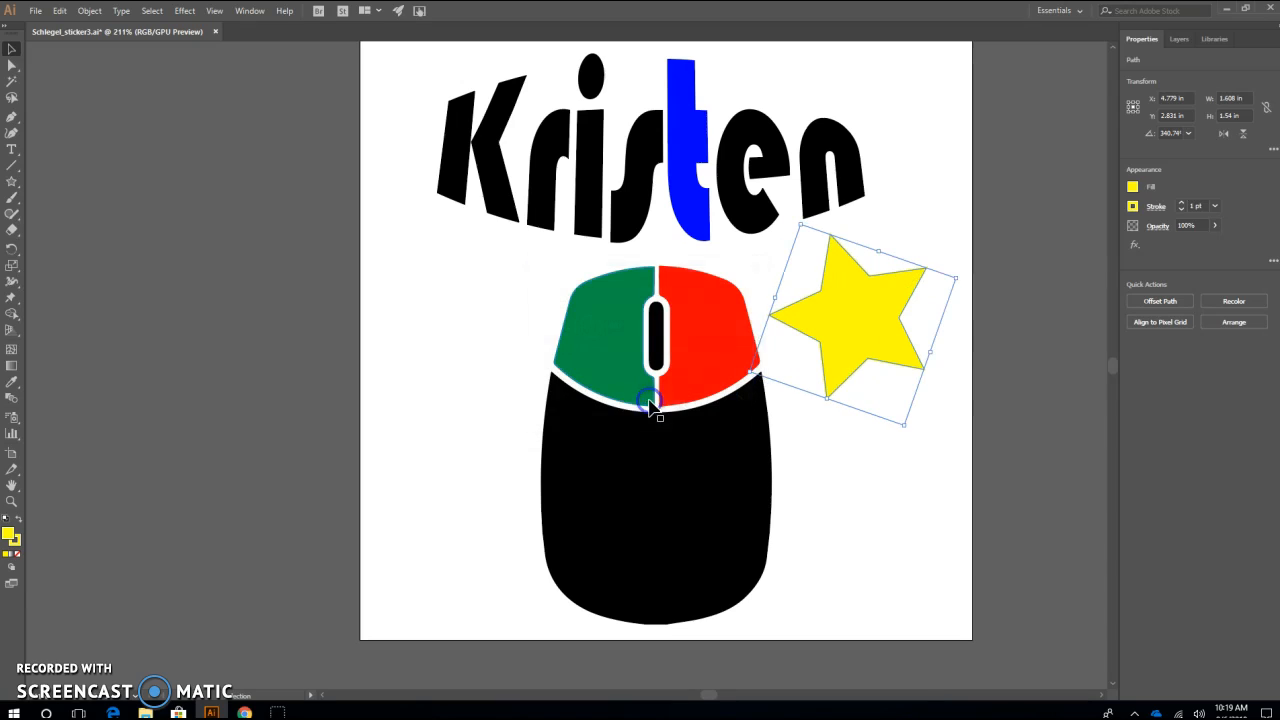
pyautogui.click(849, 466)
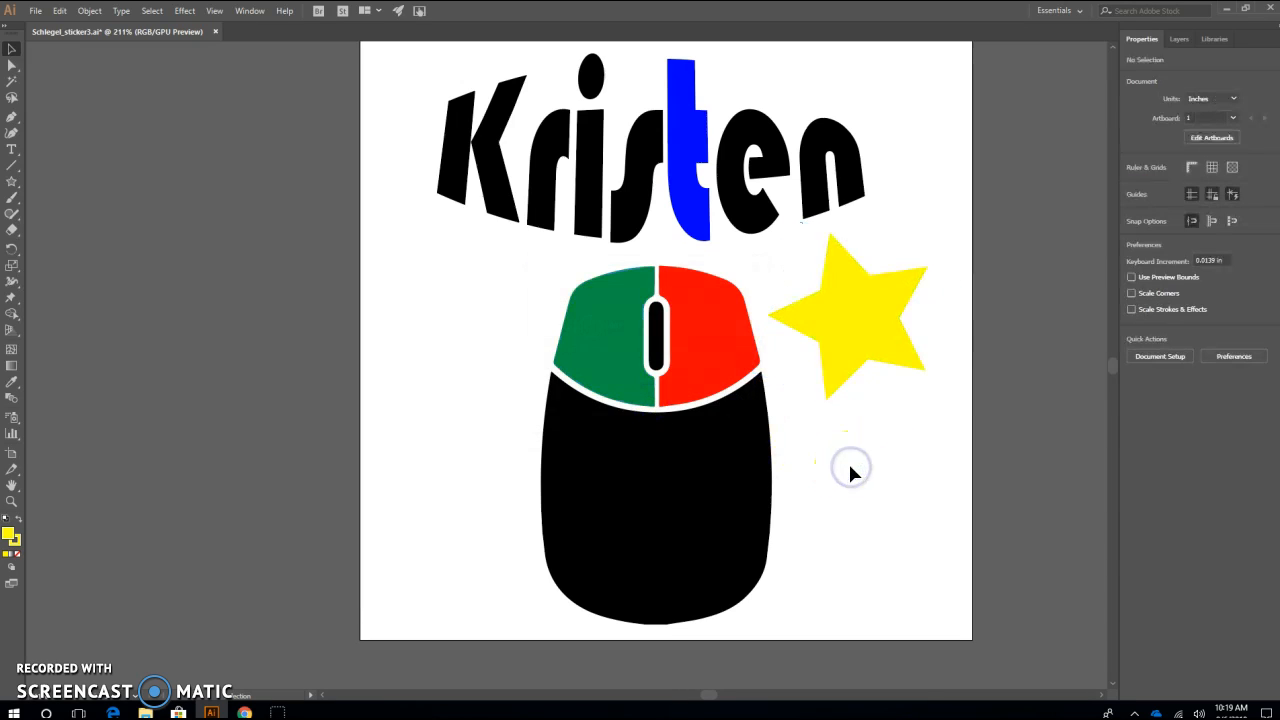
# Set the star's width to 2 in, set its height to 2 in, and reposition it slightly lower beside the mouse
pyautogui.click(851, 349)
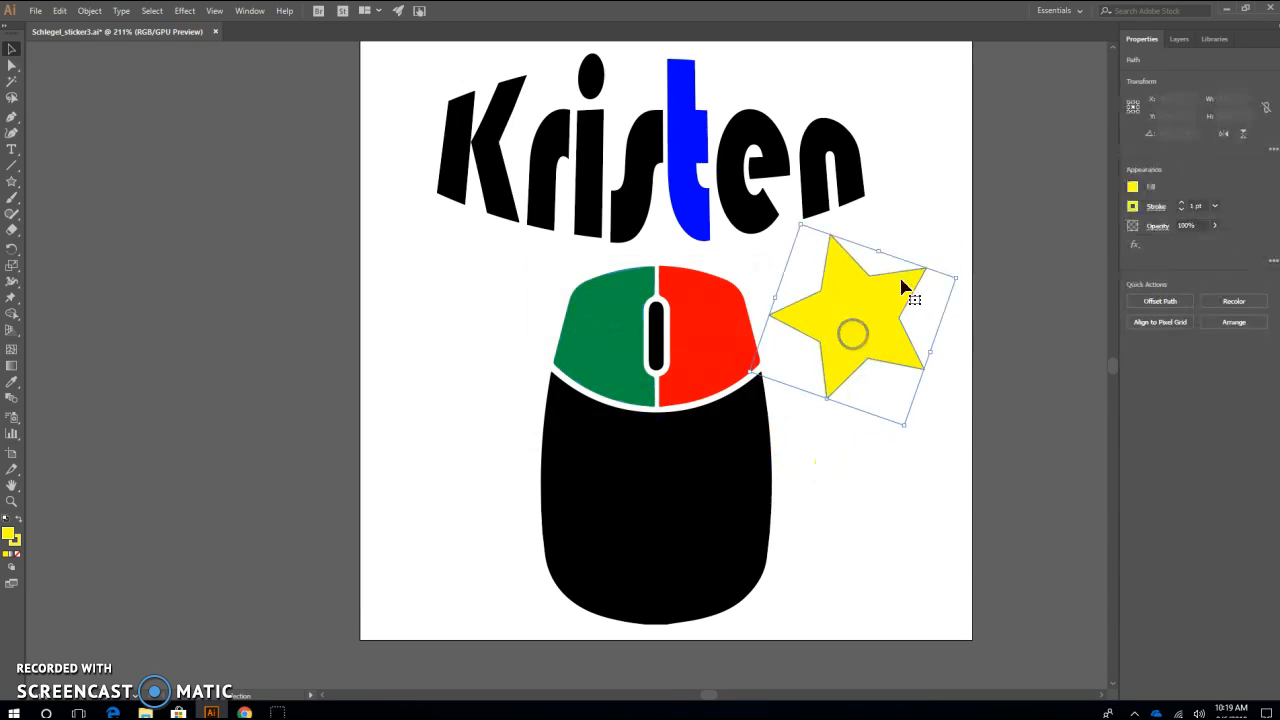
pyautogui.click(1241, 97)
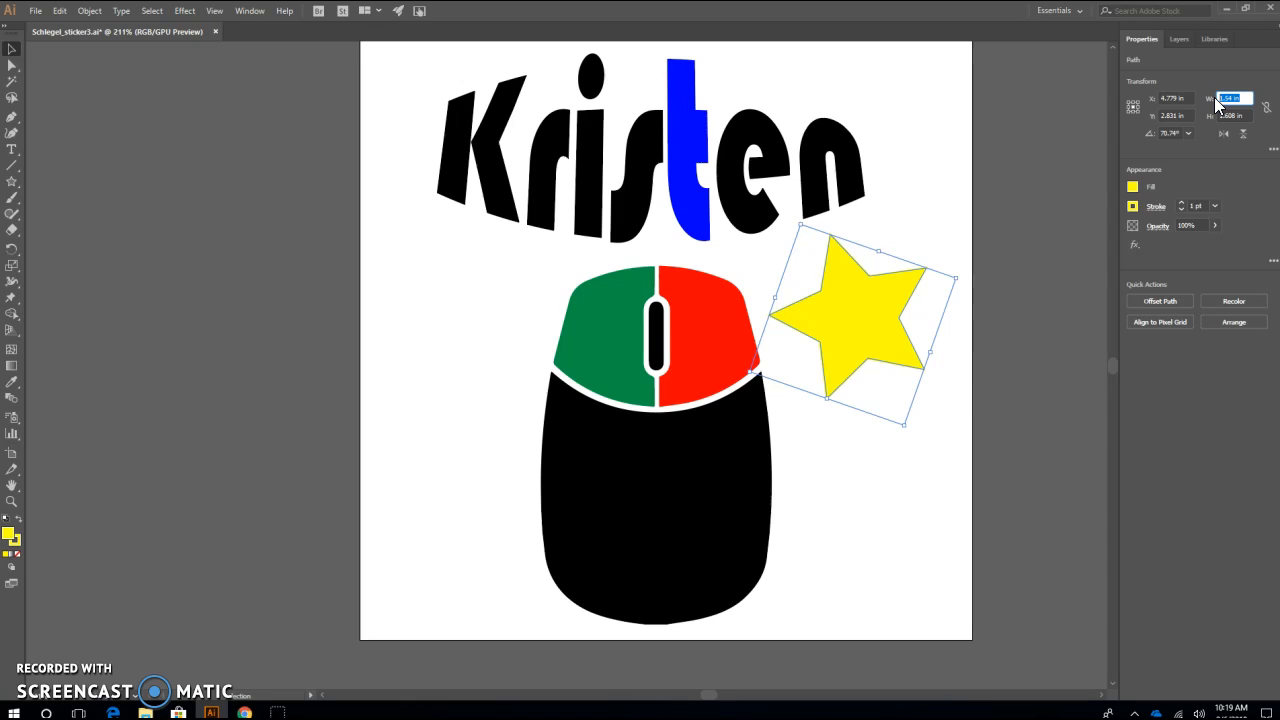
pyautogui.write('2')
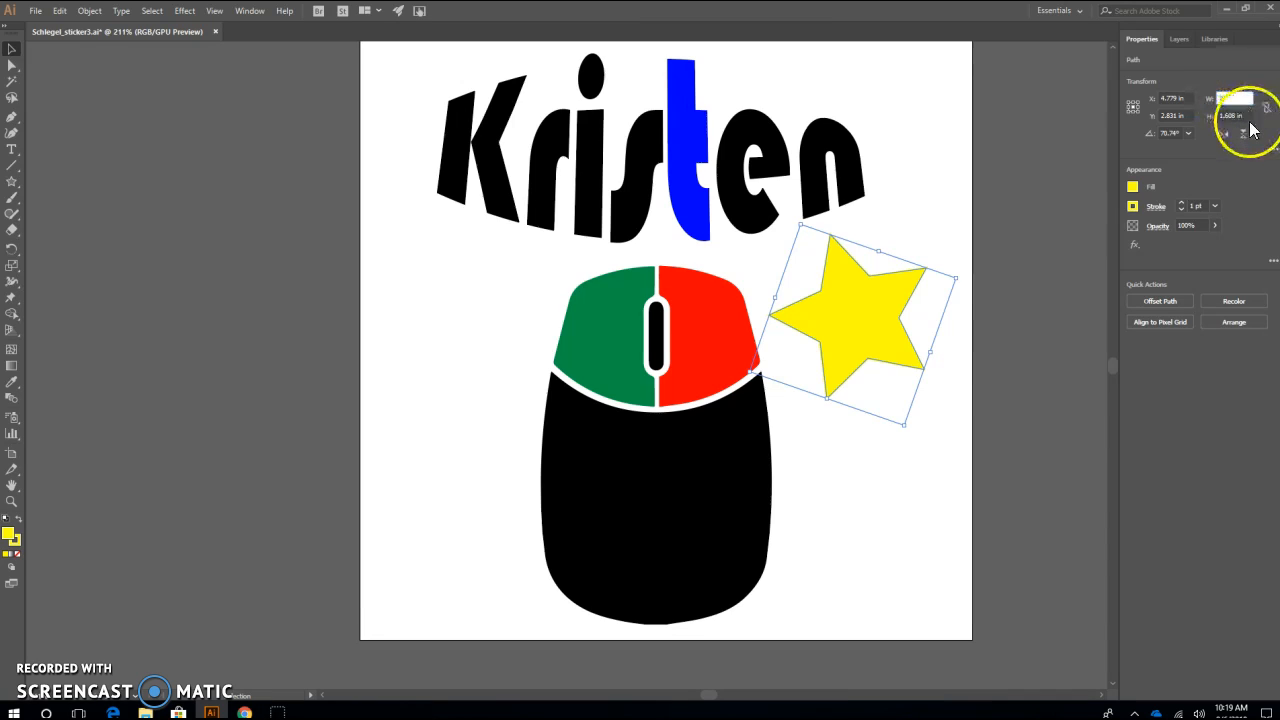
pyautogui.moveTo(1245, 115); pyautogui.dragTo(1217, 114)
pyautogui.click(1238, 114)
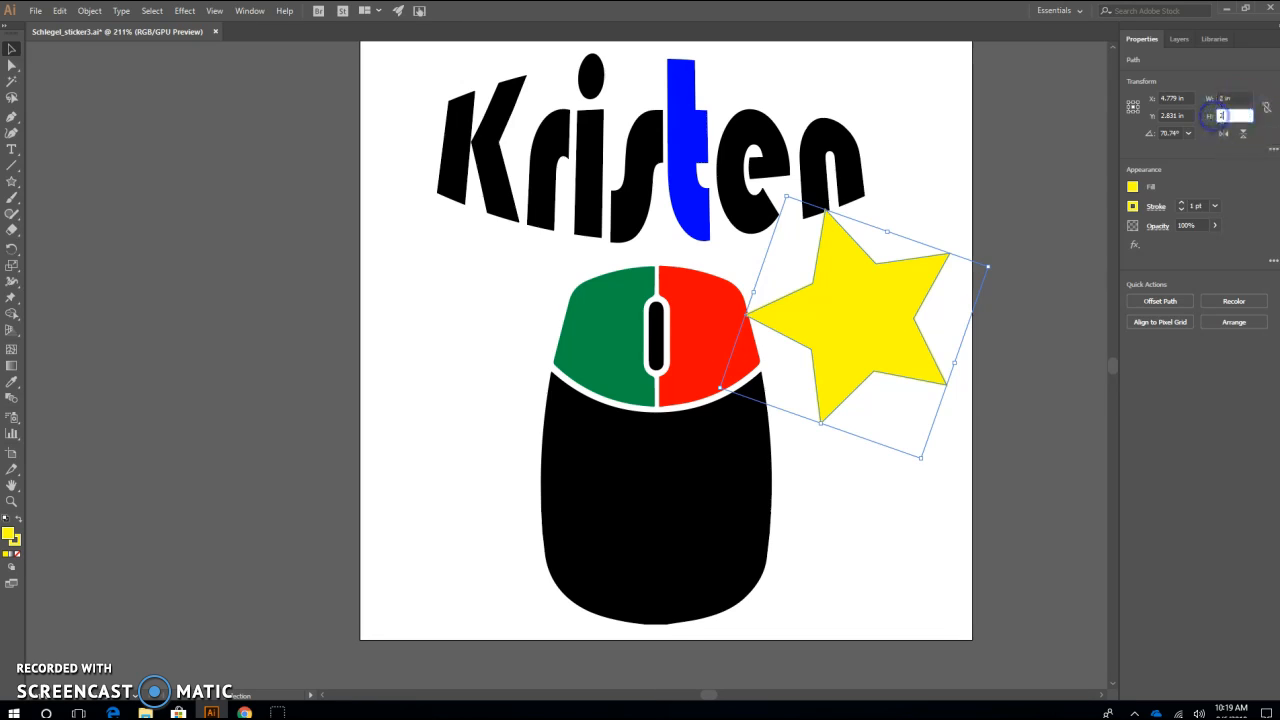
pyautogui.click(1047, 198)
pyautogui.moveTo(846, 334); pyautogui.dragTo(850, 354)
pyautogui.click(896, 157)
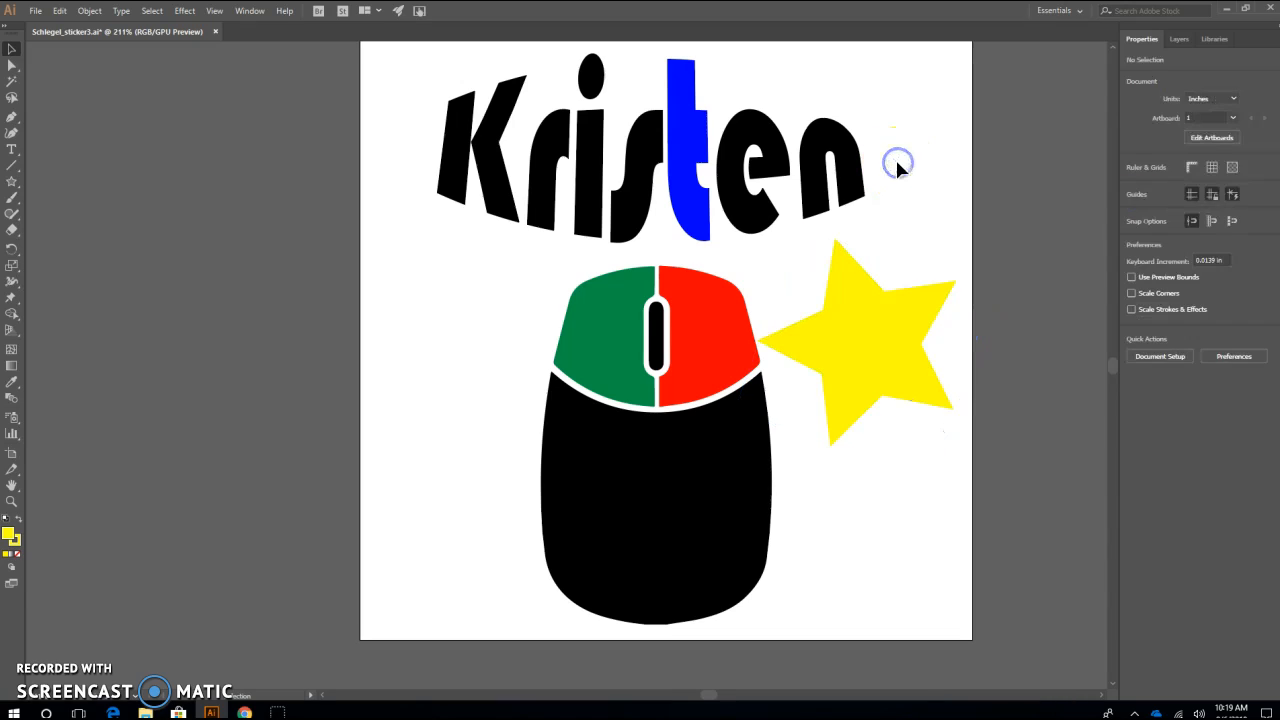
# Draw a slanted line about 1 in long beside the green mouse button and give it a 7 pt stroke
pyautogui.click(13, 167)
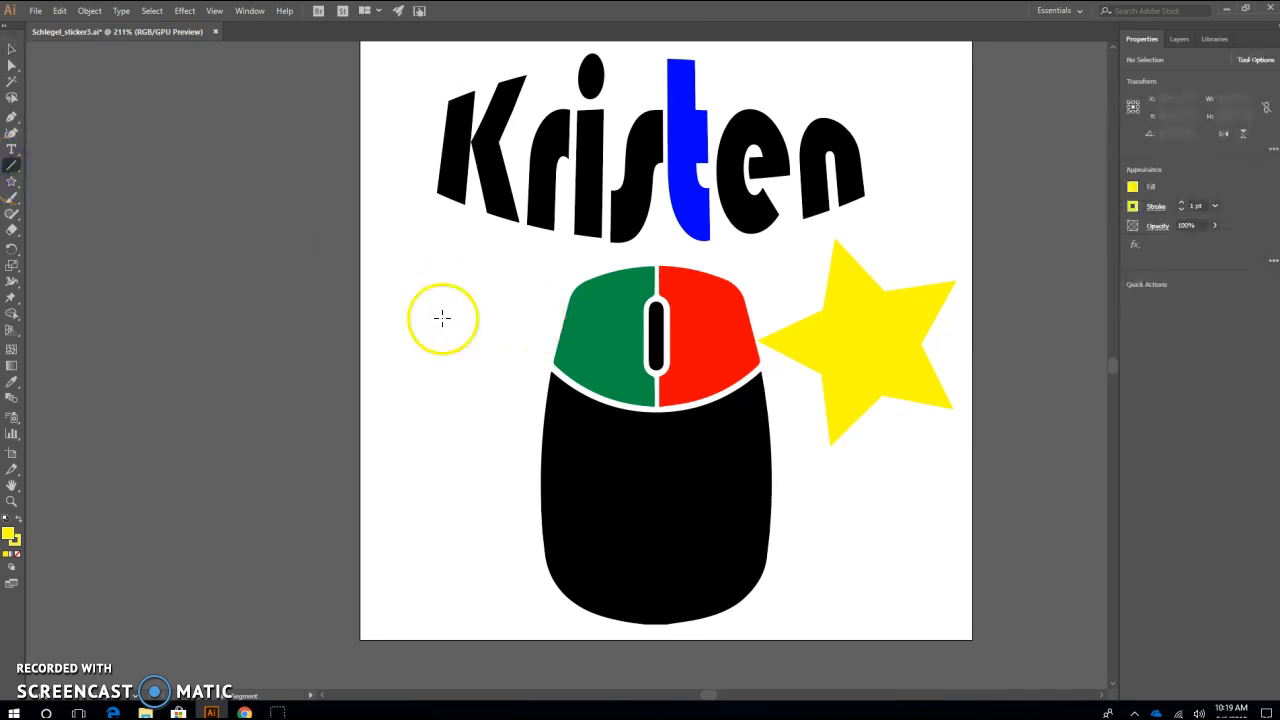
pyautogui.moveTo(389, 275); pyautogui.dragTo(437, 372)
pyautogui.moveTo(413, 323)
pyautogui.mouseDown()
pyautogui.moveTo(466, 306)
pyautogui.moveTo(432, 317)
pyautogui.mouseUp()
pyautogui.click(1220, 205)
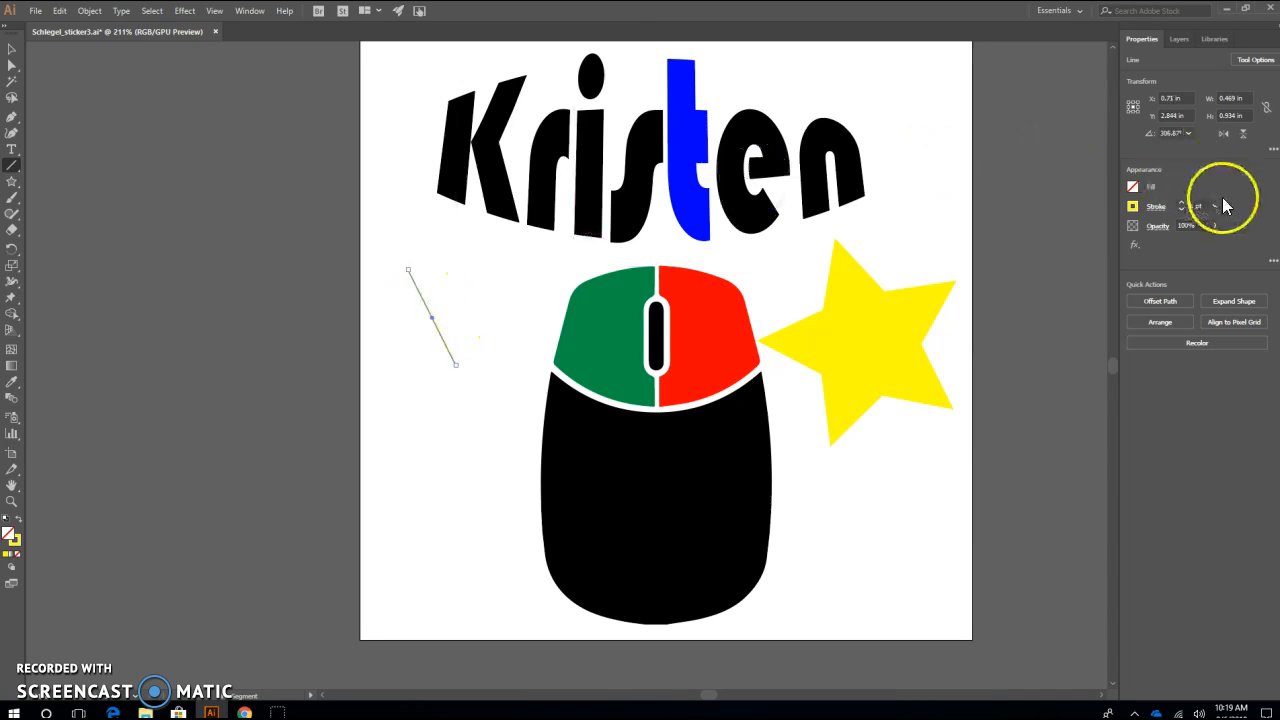
pyautogui.click(1215, 205)
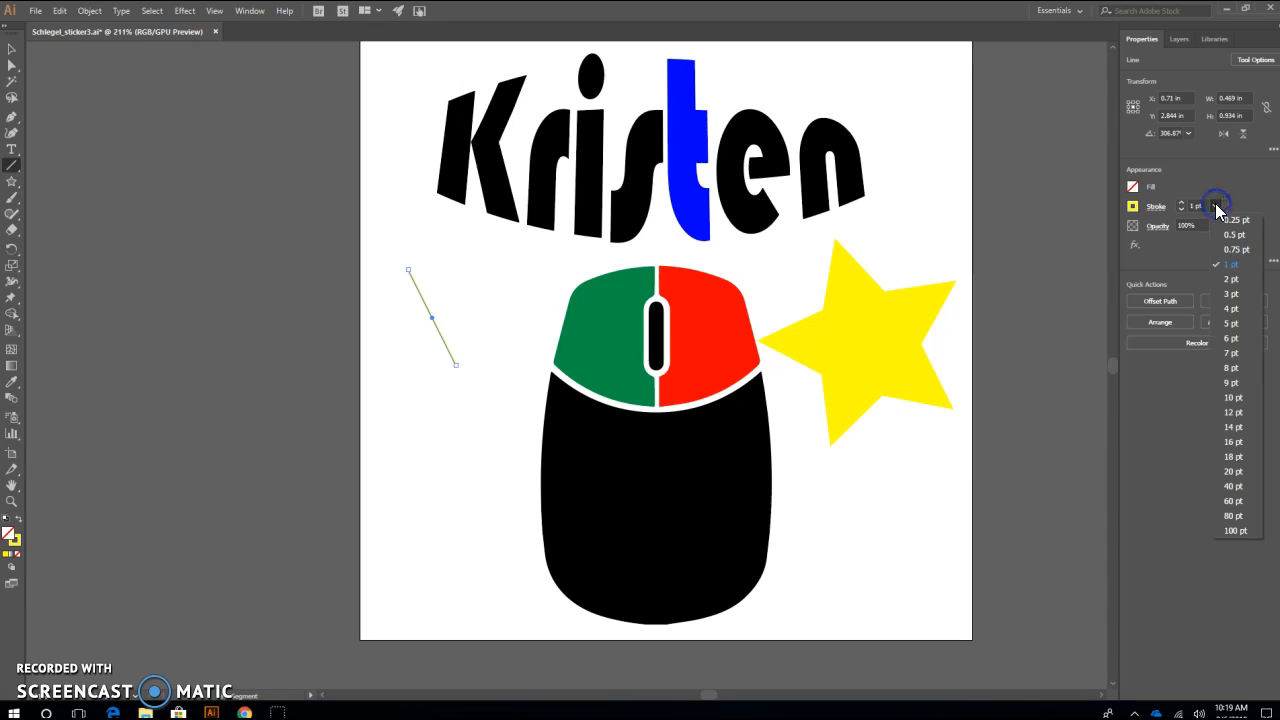
pyautogui.click(1231, 355)
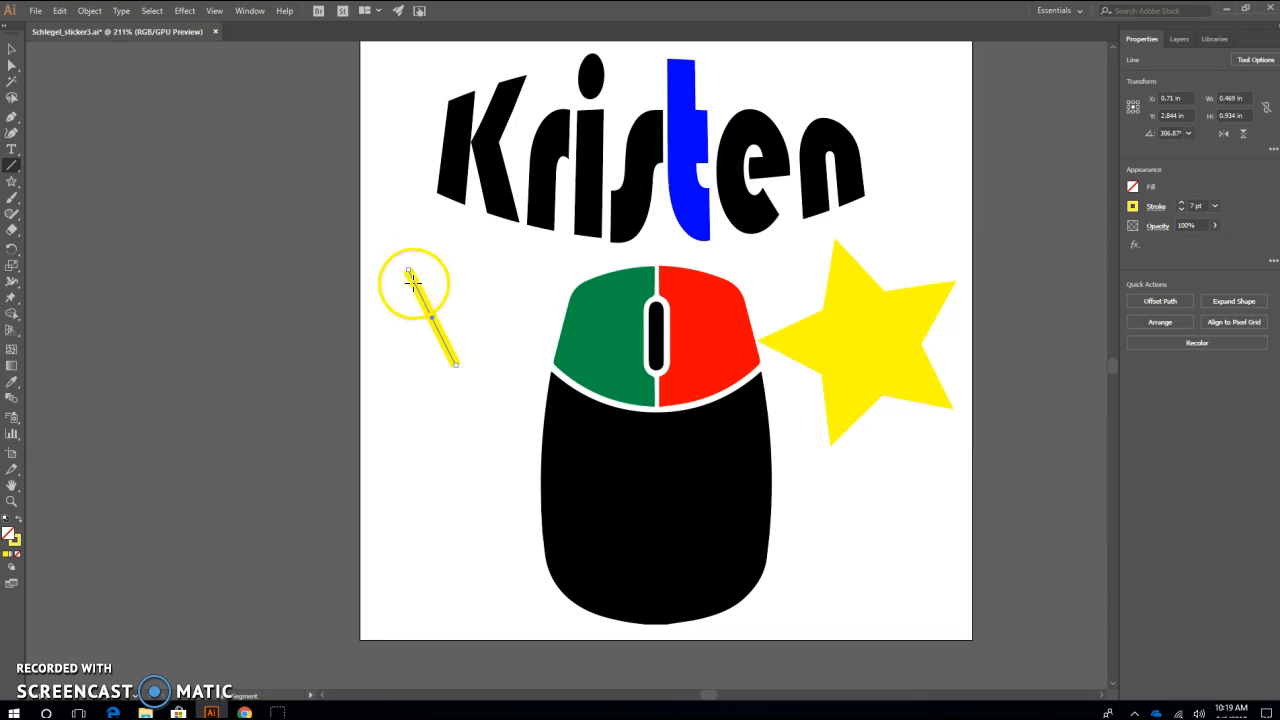
# Rotate the yellow line to horizontal and shorten it to about 1 in
pyautogui.moveTo(406, 276); pyautogui.dragTo(395, 317)
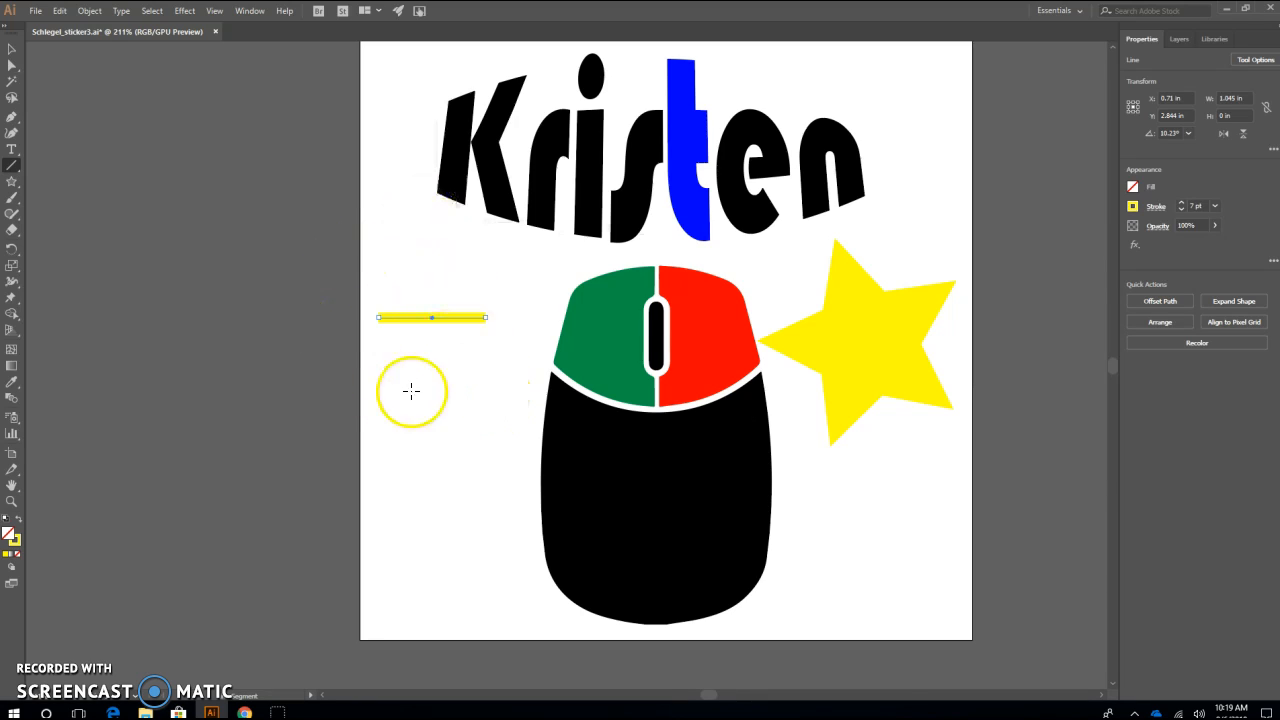
pyautogui.click(9, 170)
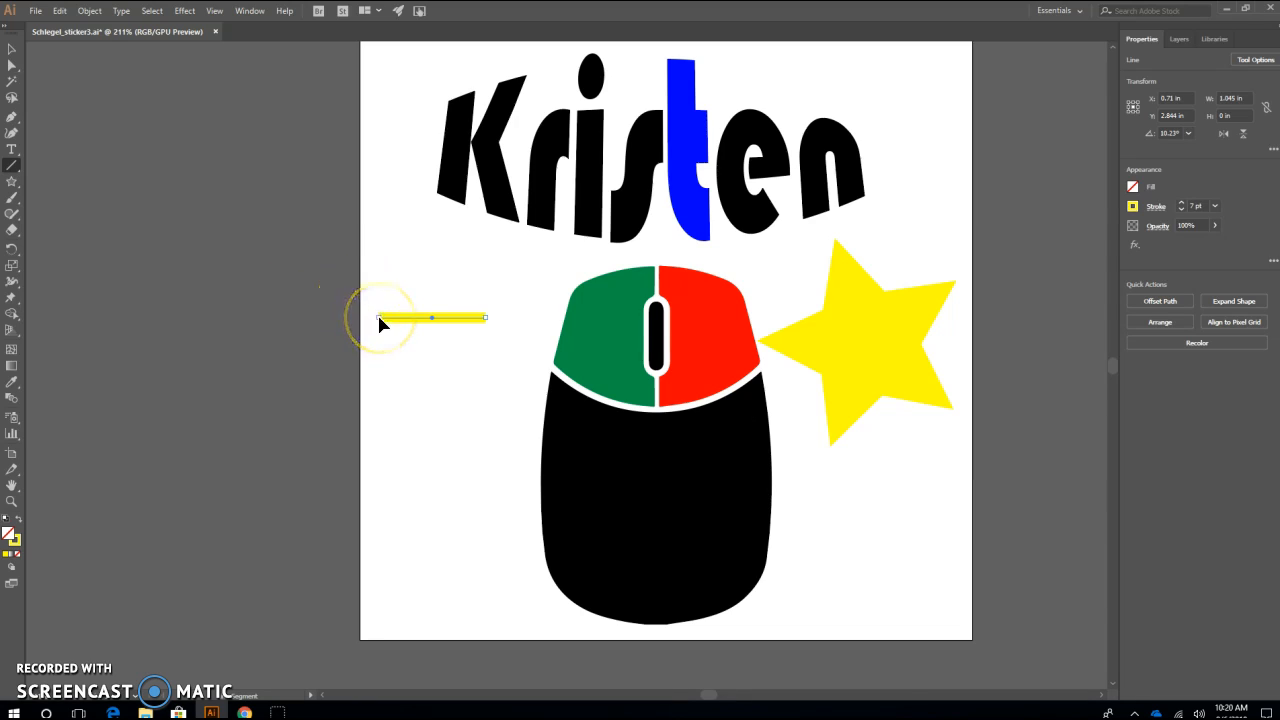
pyautogui.moveTo(377, 321)
pyautogui.mouseDown()
pyautogui.moveTo(400, 354)
pyautogui.moveTo(380, 317)
pyautogui.moveTo(383, 328)
pyautogui.mouseUp()
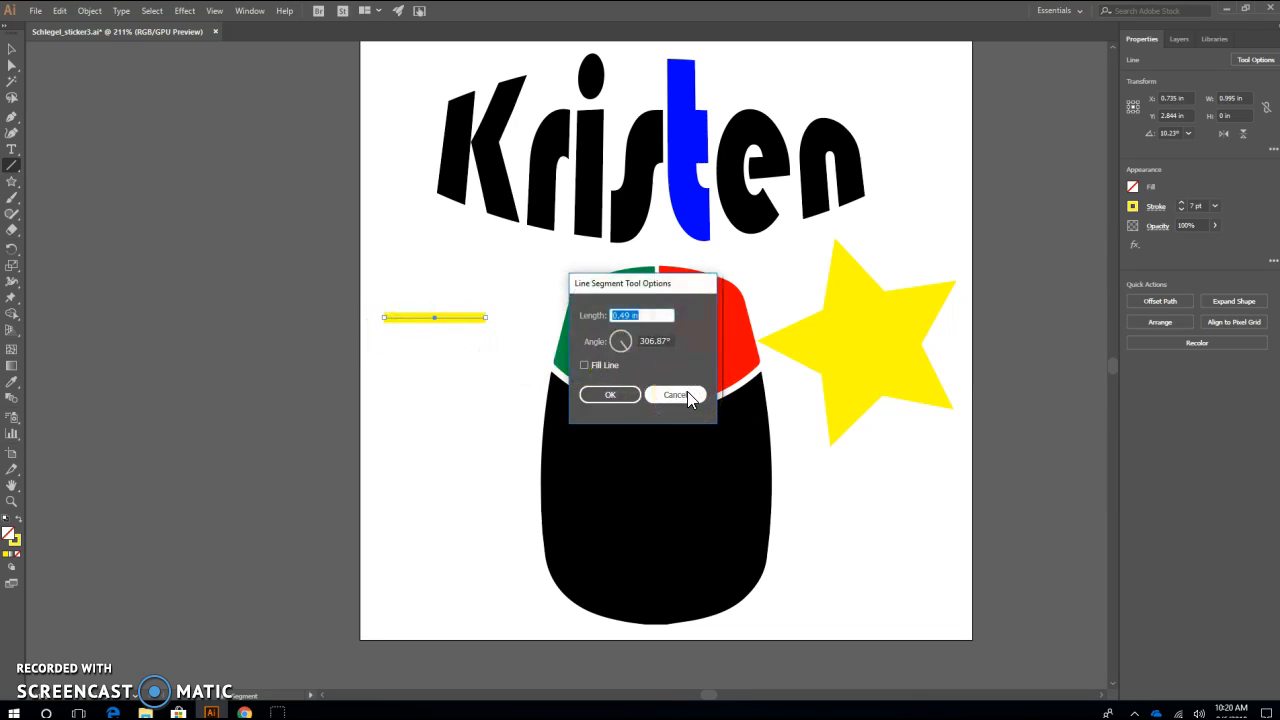
# Create a second line segment 1 in long at a 25° angle, starting at the outer end of the horizontal line
pyautogui.click(596, 341)
pyautogui.click(650, 314)
pyautogui.write('1')
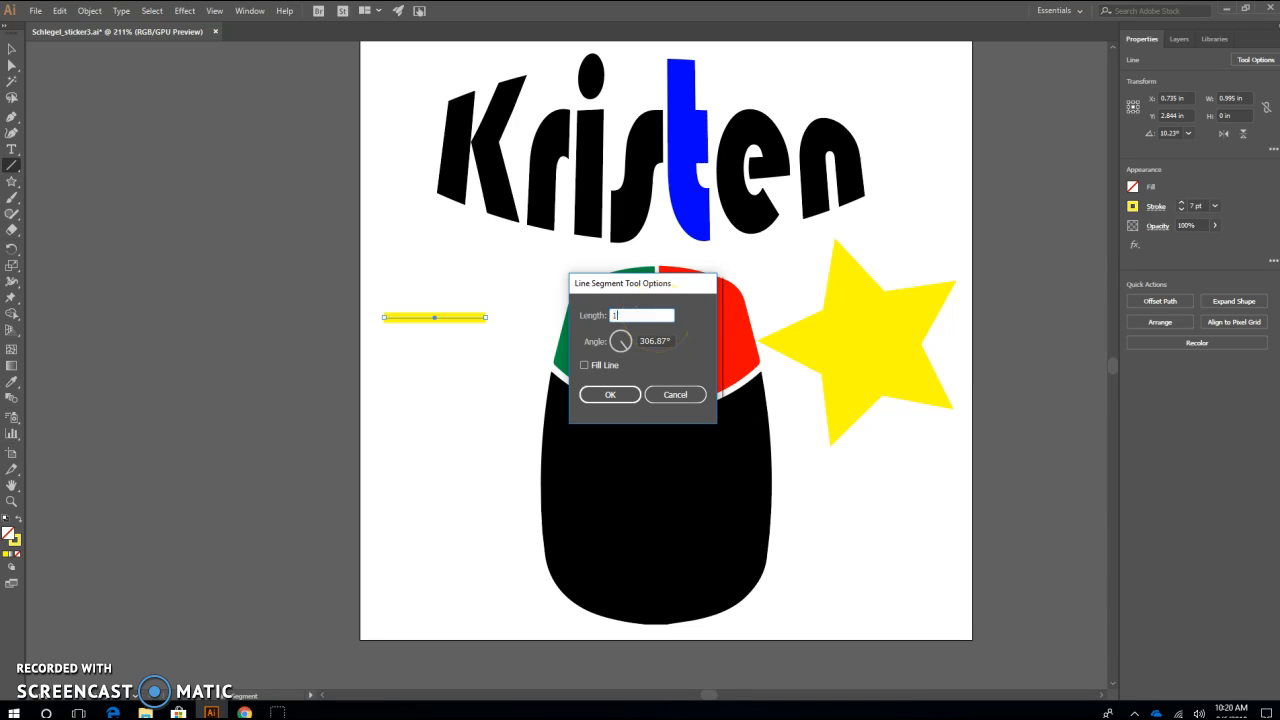
pyautogui.click(672, 341)
pyautogui.moveTo(672, 341); pyautogui.dragTo(628, 343)
pyautogui.rightClick(628, 344)
pyautogui.click(688, 332)
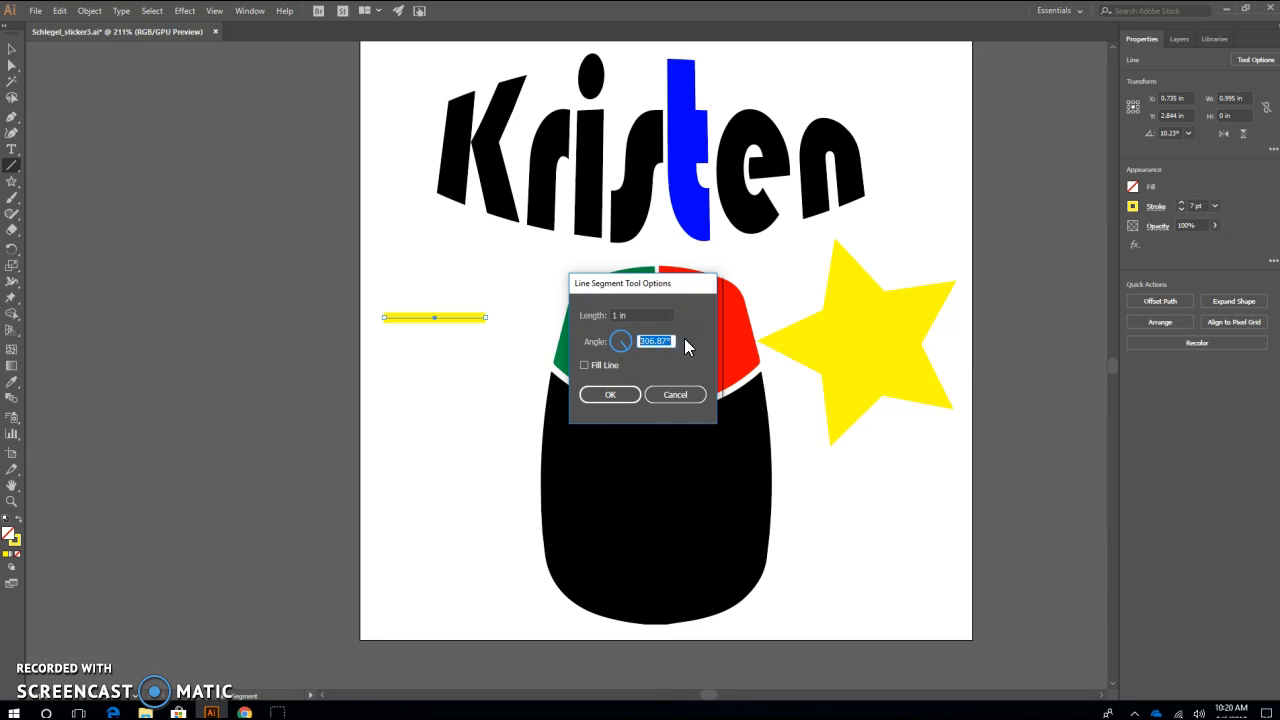
pyautogui.write('25')
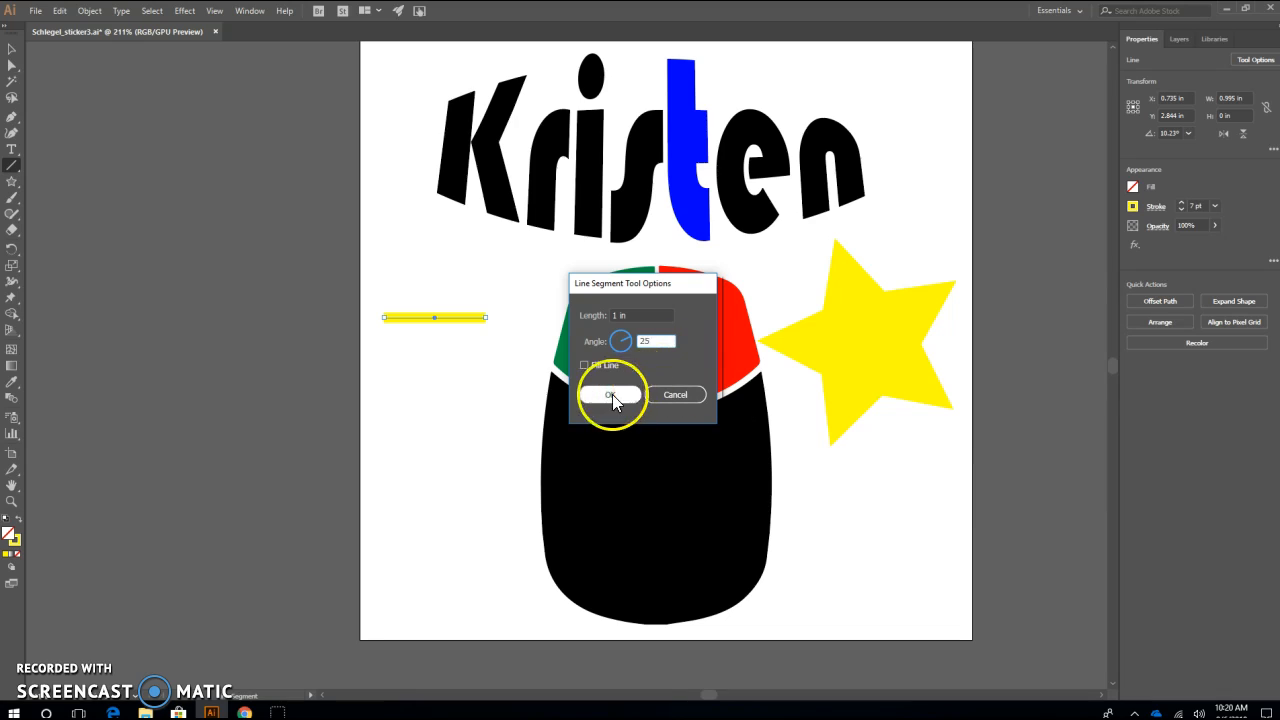
pyautogui.click(655, 342)
pyautogui.click(614, 394)
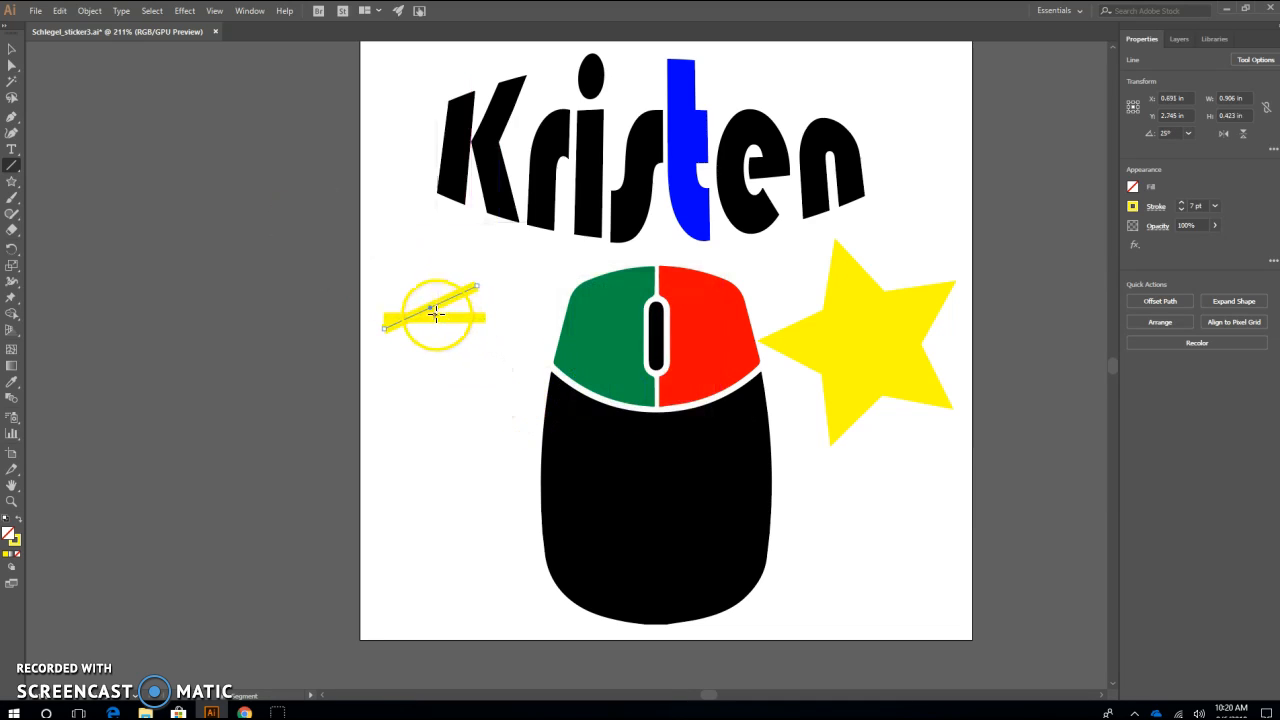
# Reposition the angled line so its upper end meets the horizontal line's end nearest the mouse, and deselect it
pyautogui.moveTo(432, 316)
pyautogui.mouseDown()
pyautogui.moveTo(431, 357)
pyautogui.moveTo(484, 318)
pyautogui.mouseUp()
pyautogui.click(11, 48)
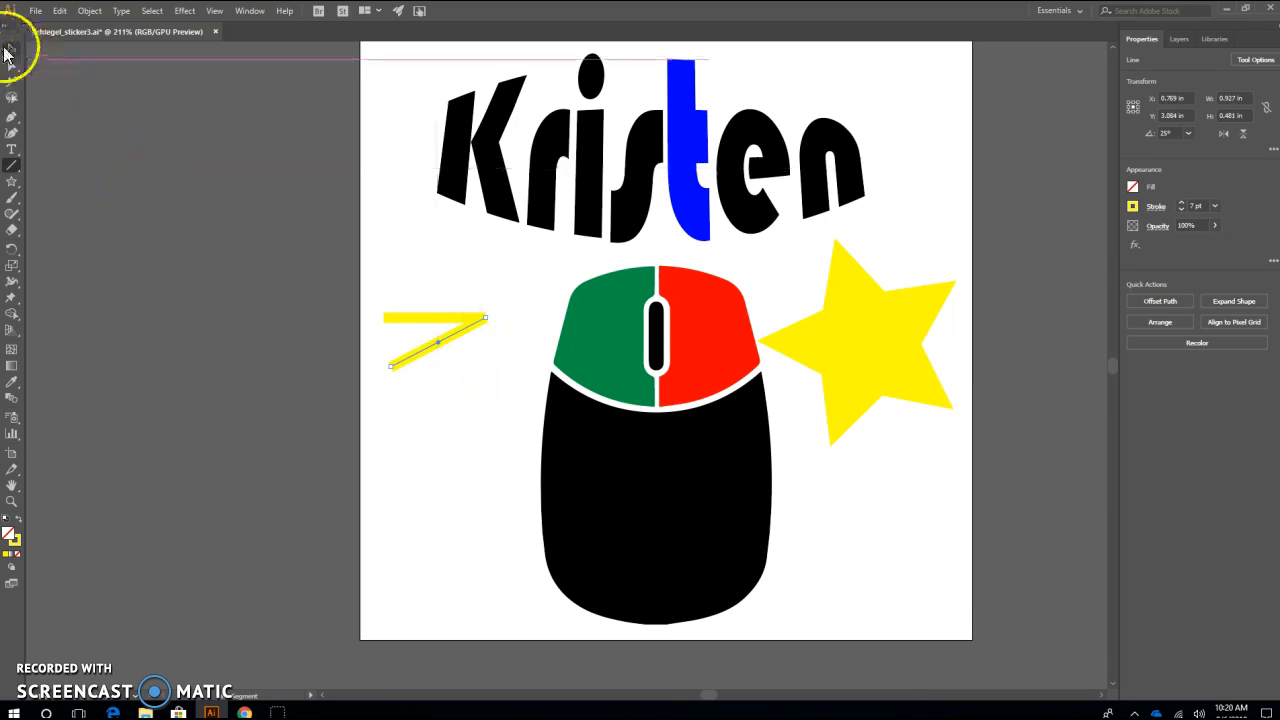
pyautogui.click(461, 485)
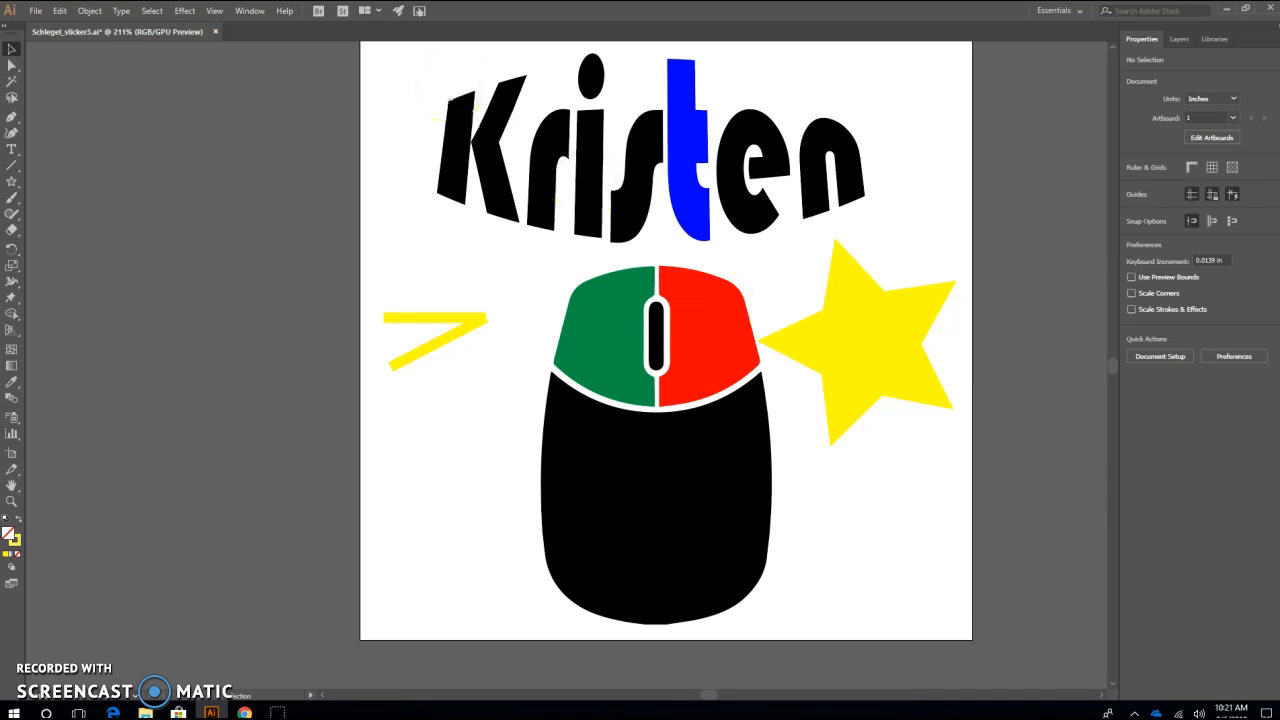
# Save the artwork as an Adobe Illustrator file through the OneDrive STEAM Tech folder, using the Illustrator CC version options
pyautogui.click(35, 12)
pyautogui.click(35, 17)
pyautogui.click(36, 17)
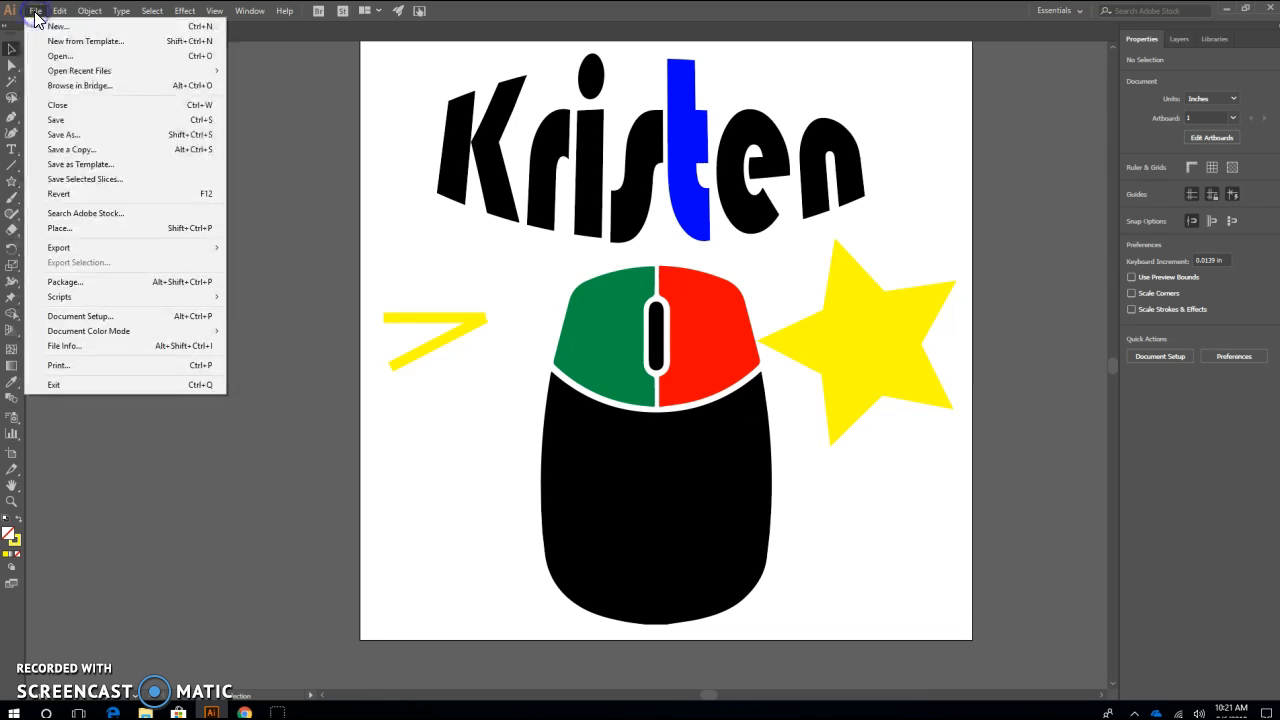
pyautogui.click(68, 142)
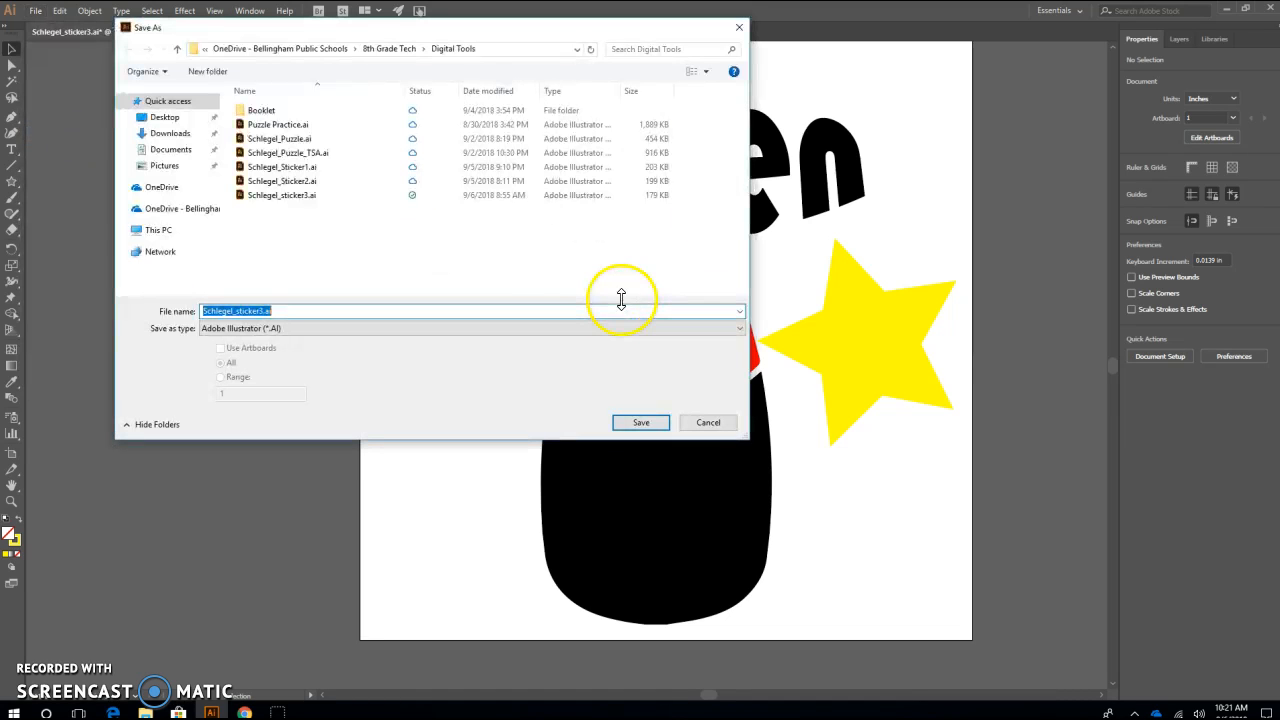
pyautogui.click(192, 212)
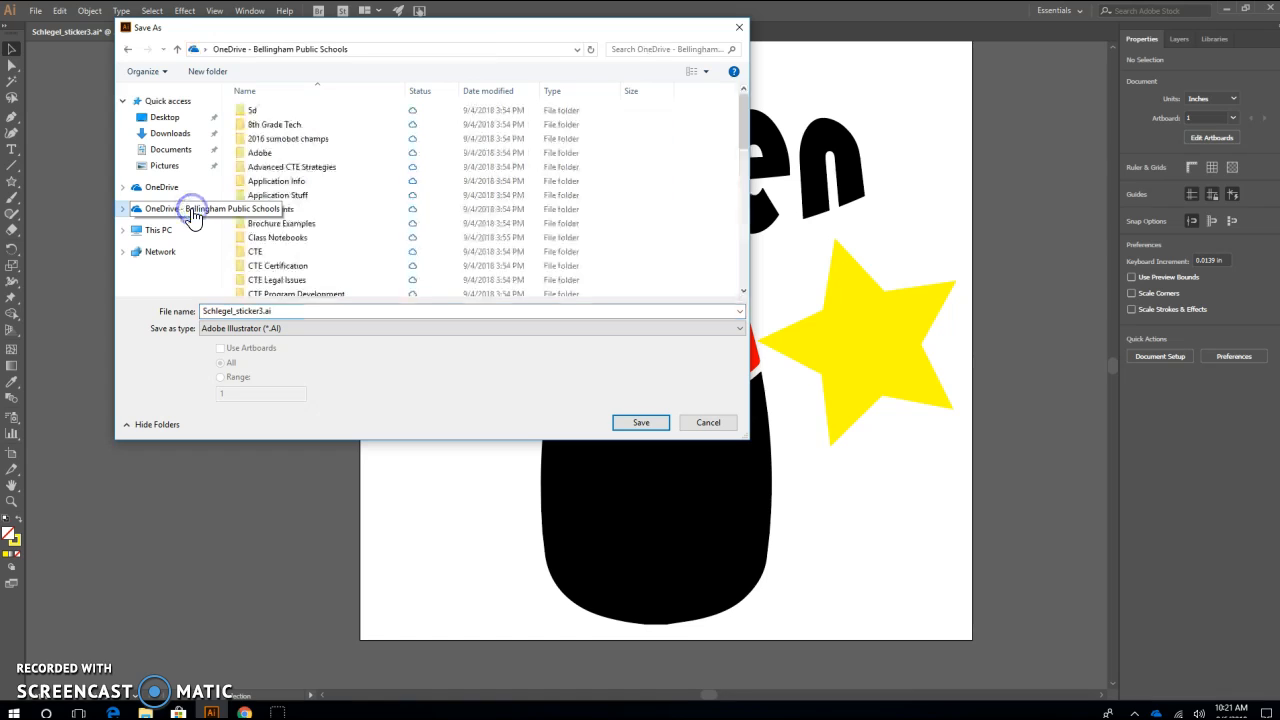
pyautogui.moveTo(748, 114); pyautogui.dragTo(738, 244)
pyautogui.doubleClick(295, 218)
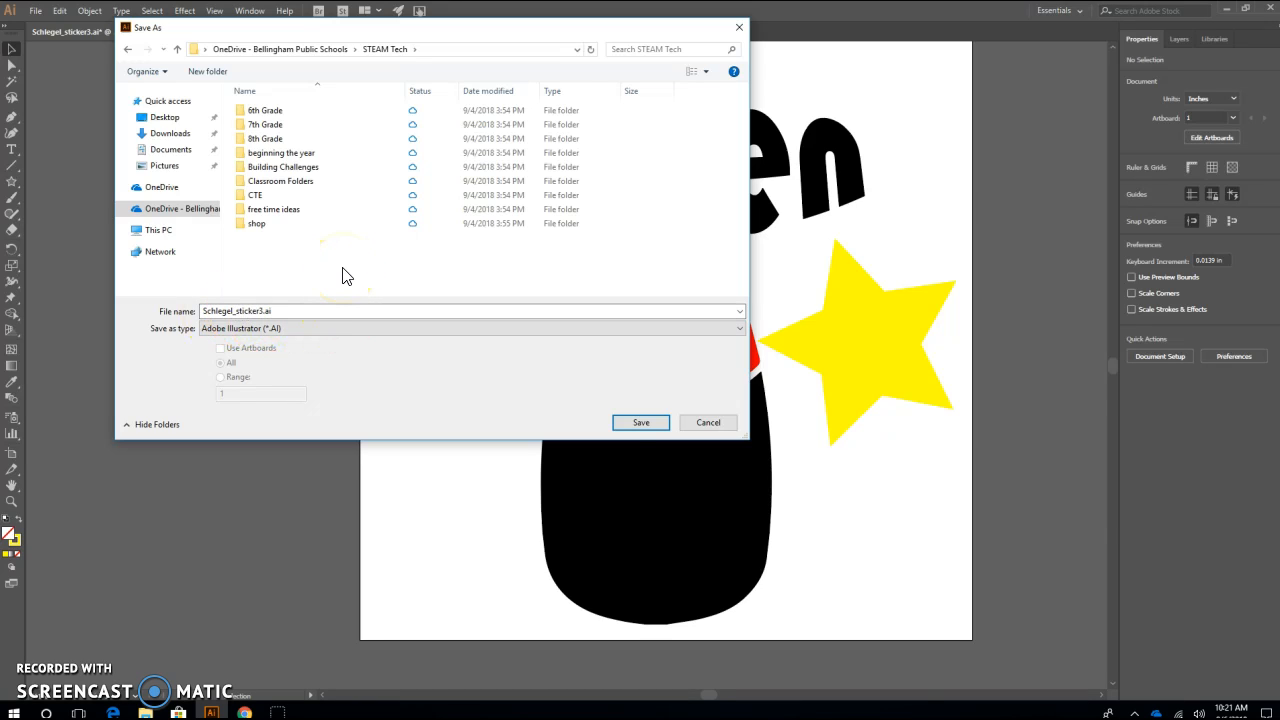
pyautogui.click(636, 422)
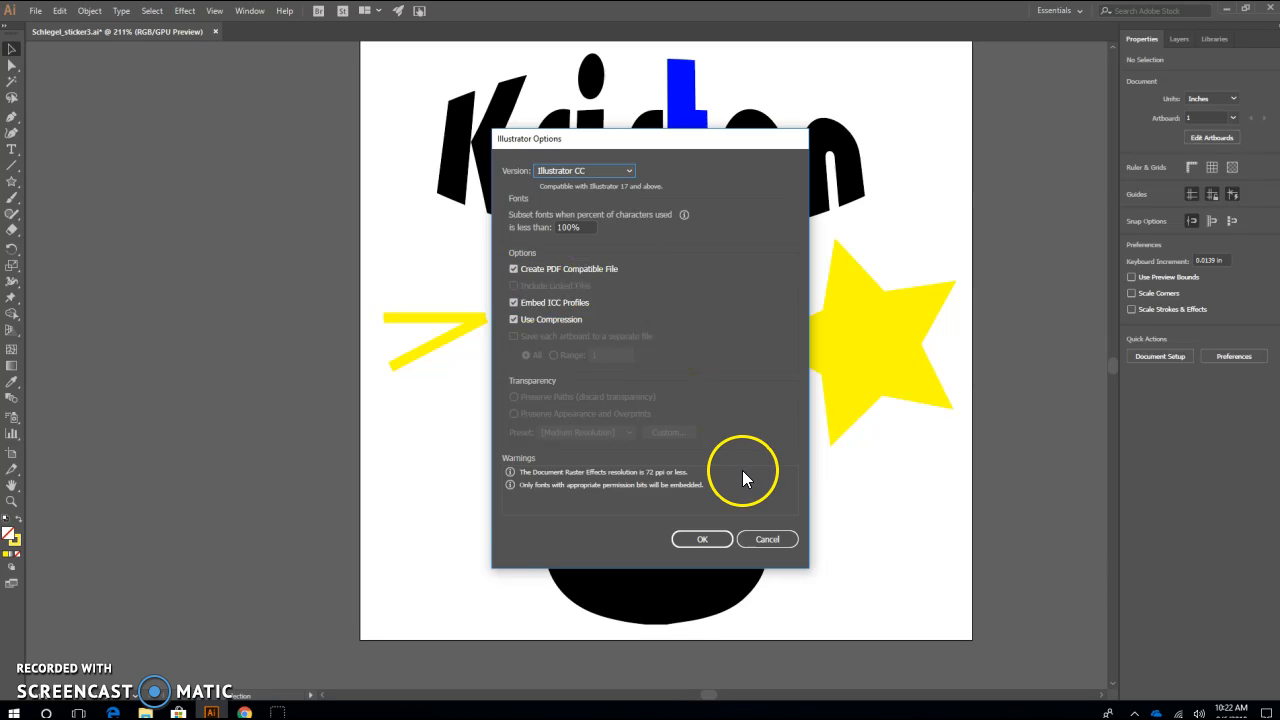
pyautogui.click(705, 538)
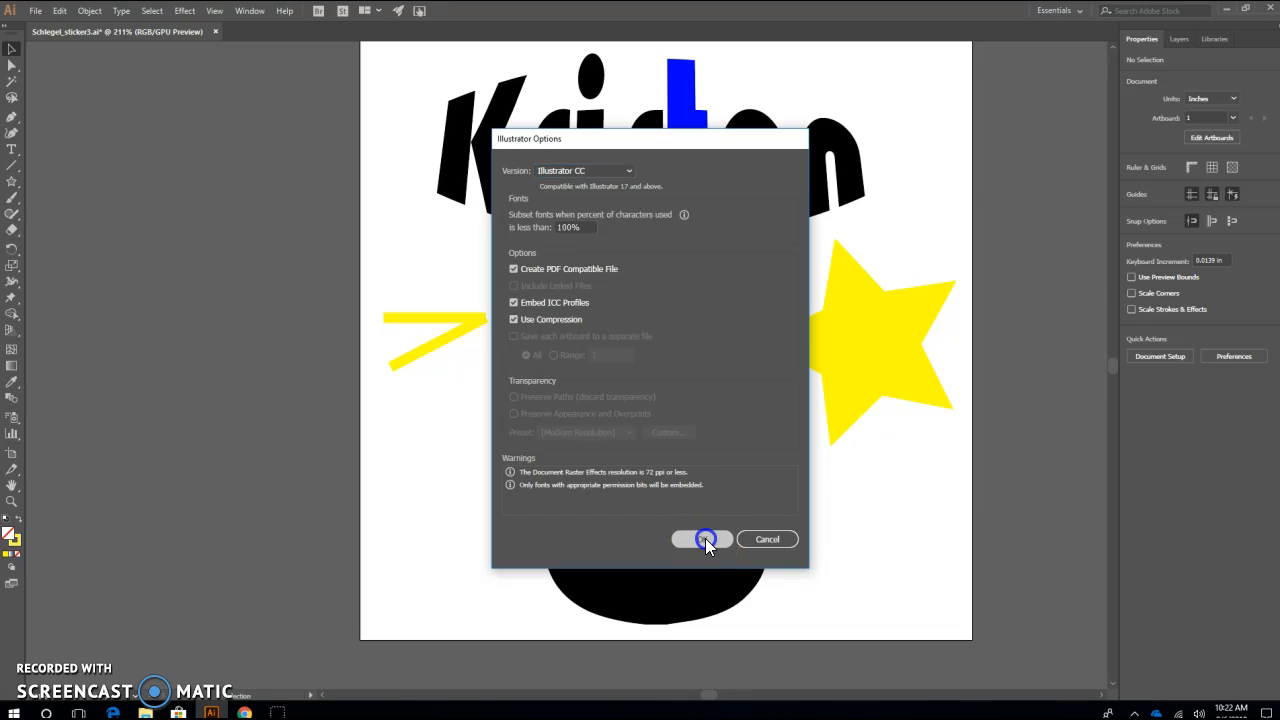